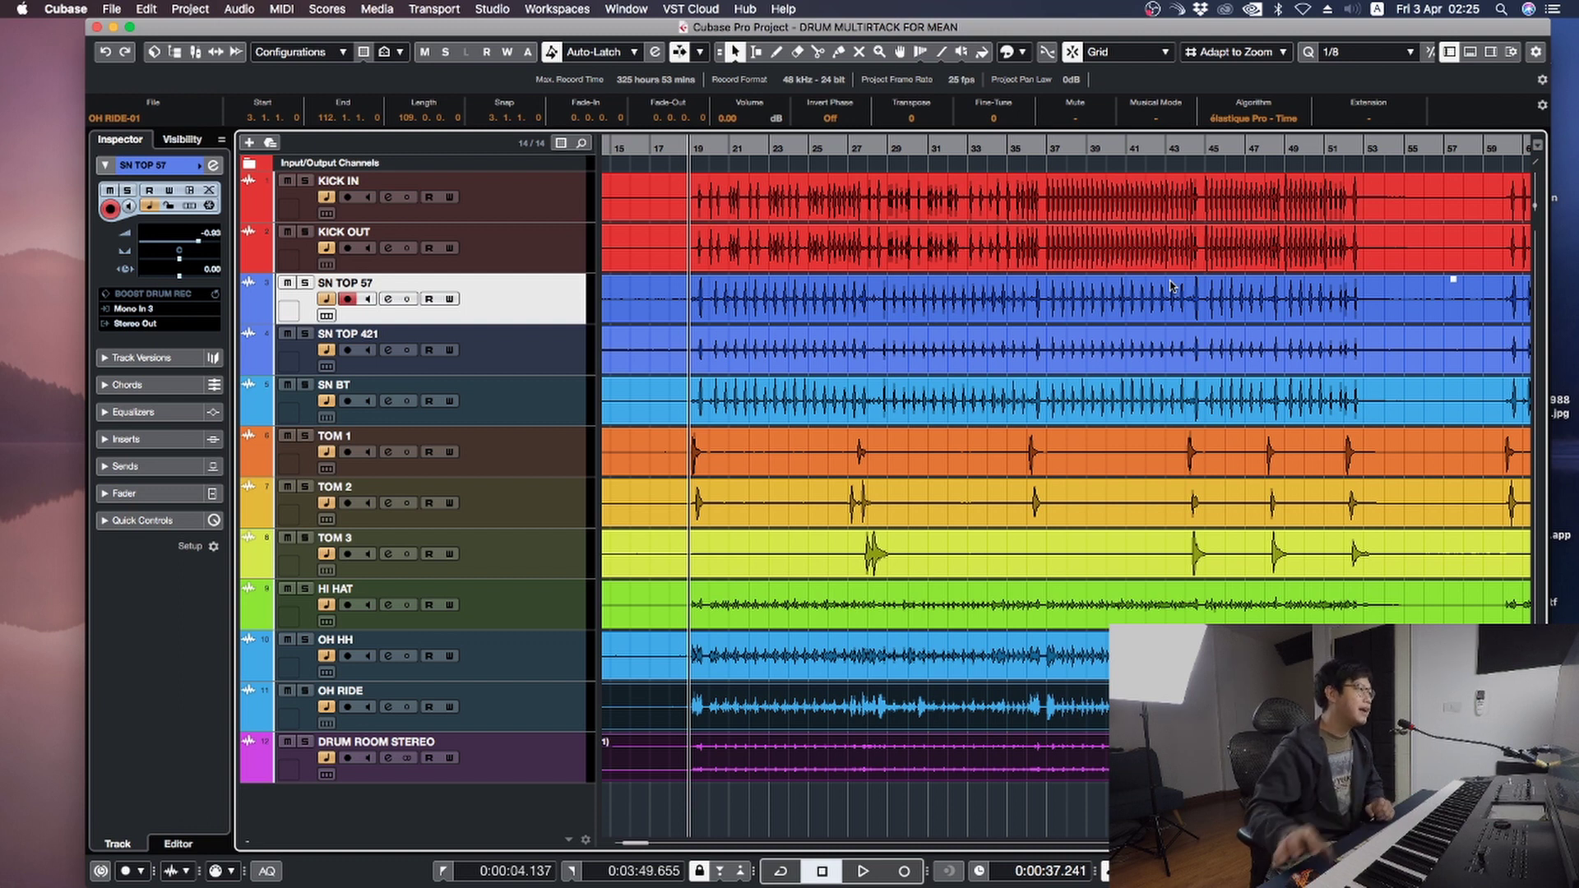
Solo the KICK IN track and listen to it from around bar 19.
{"action": "left_click", "coordinate": [494, 216]}
{"action": "left_click", "coordinate": [305, 180]}
{"action": "key", "text": "h"}
{"action": "key", "text": "h"}
{"action": "key", "text": "h"}
{"action": "key", "text": "h"}
{"action": "key", "text": "h"}
{"action": "key", "text": "h"}
{"action": "key", "text": "h"}
{"action": "key", "text": "h"}
{"action": "left_click", "coordinate": [1096, 149]}
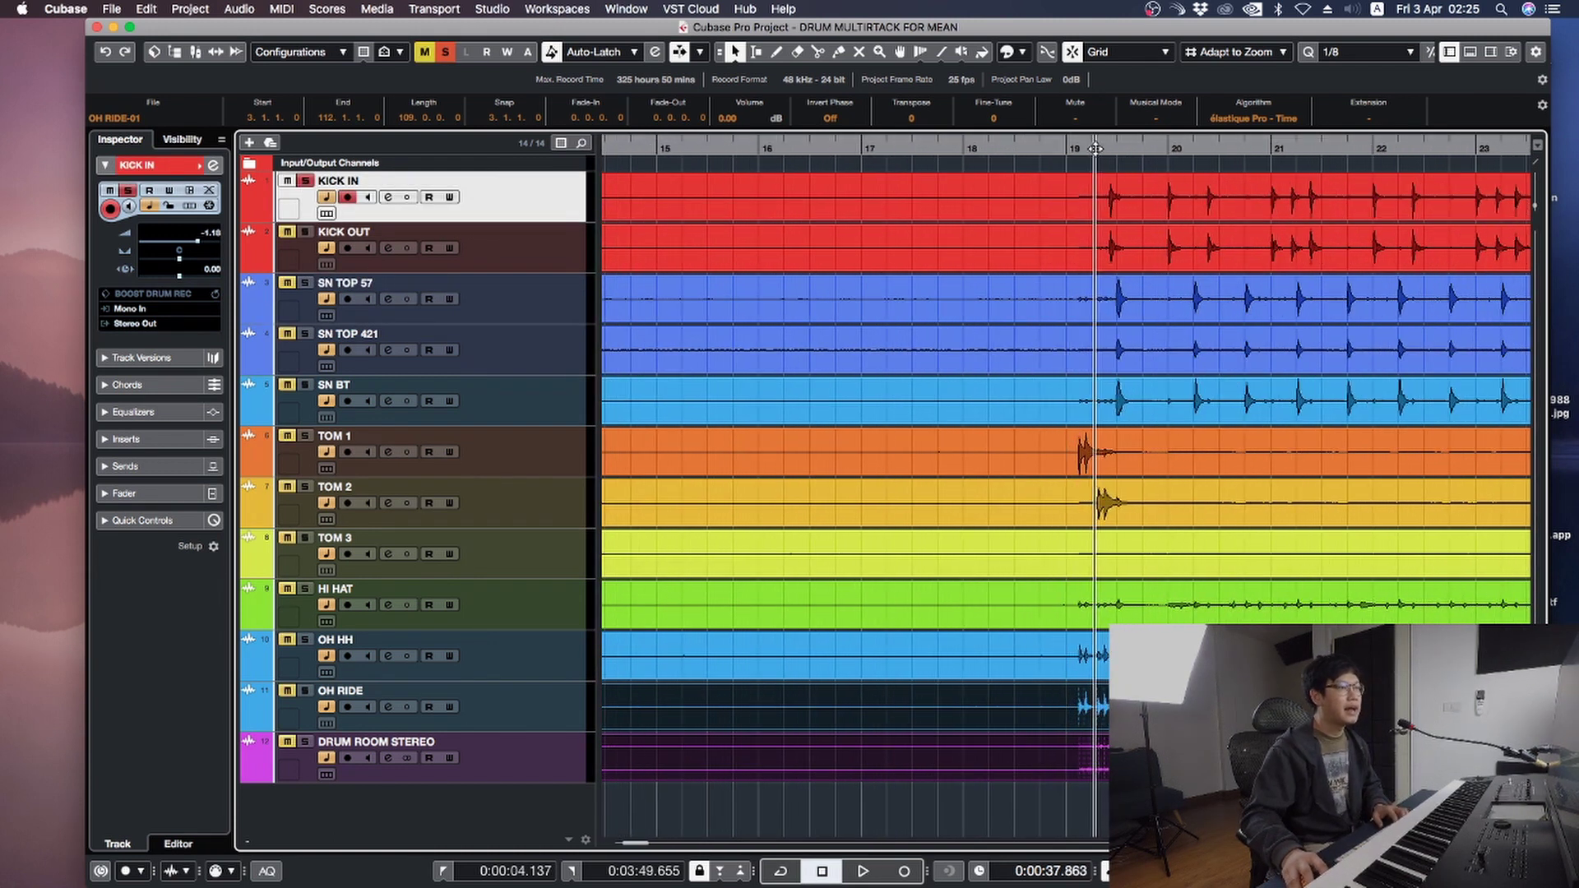
{"action": "key", "text": "space"}
{"action": "key", "text": "g"}
{"action": "key", "text": "g"}
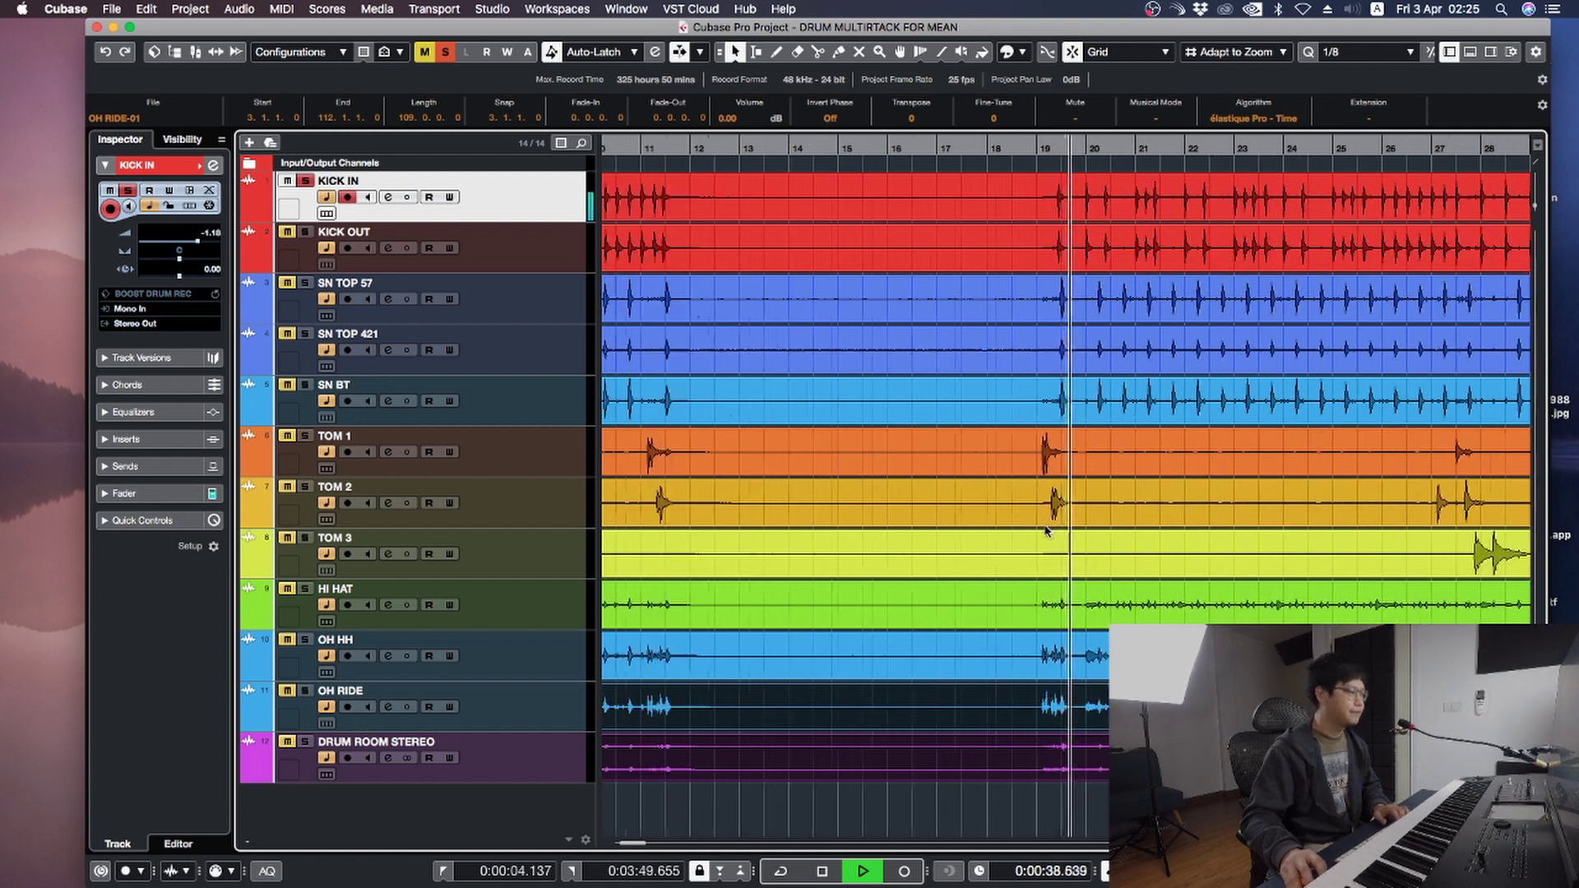
{"action": "key", "text": "h"}
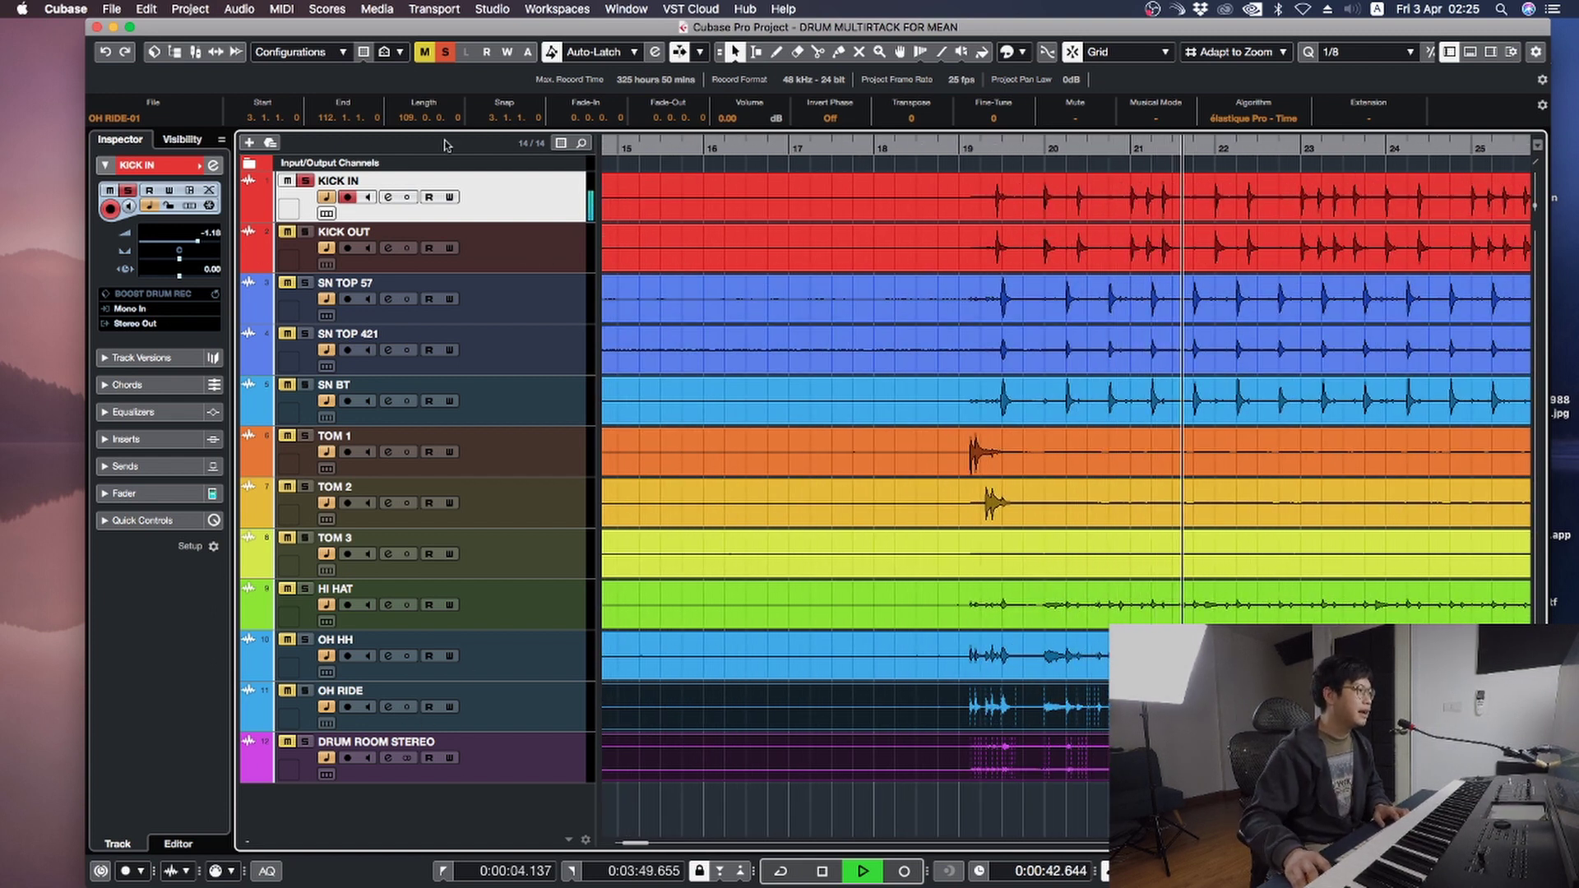
Solo the KICK OUT track as well and listen to both kick tracks together.
{"action": "key", "text": "Down"}
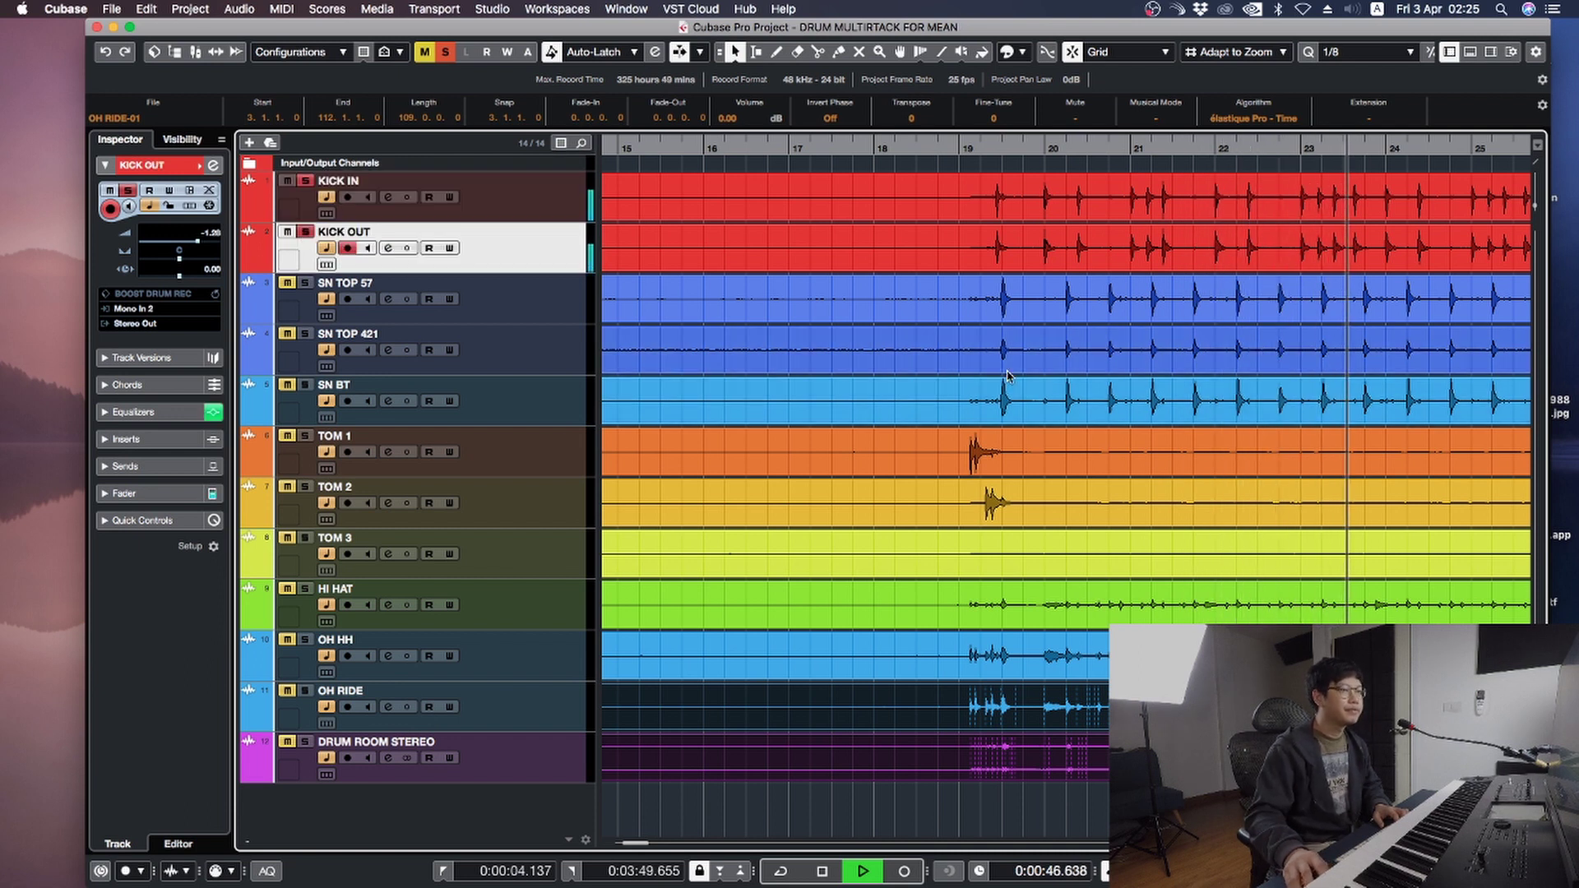
{"action": "key", "text": "g"}
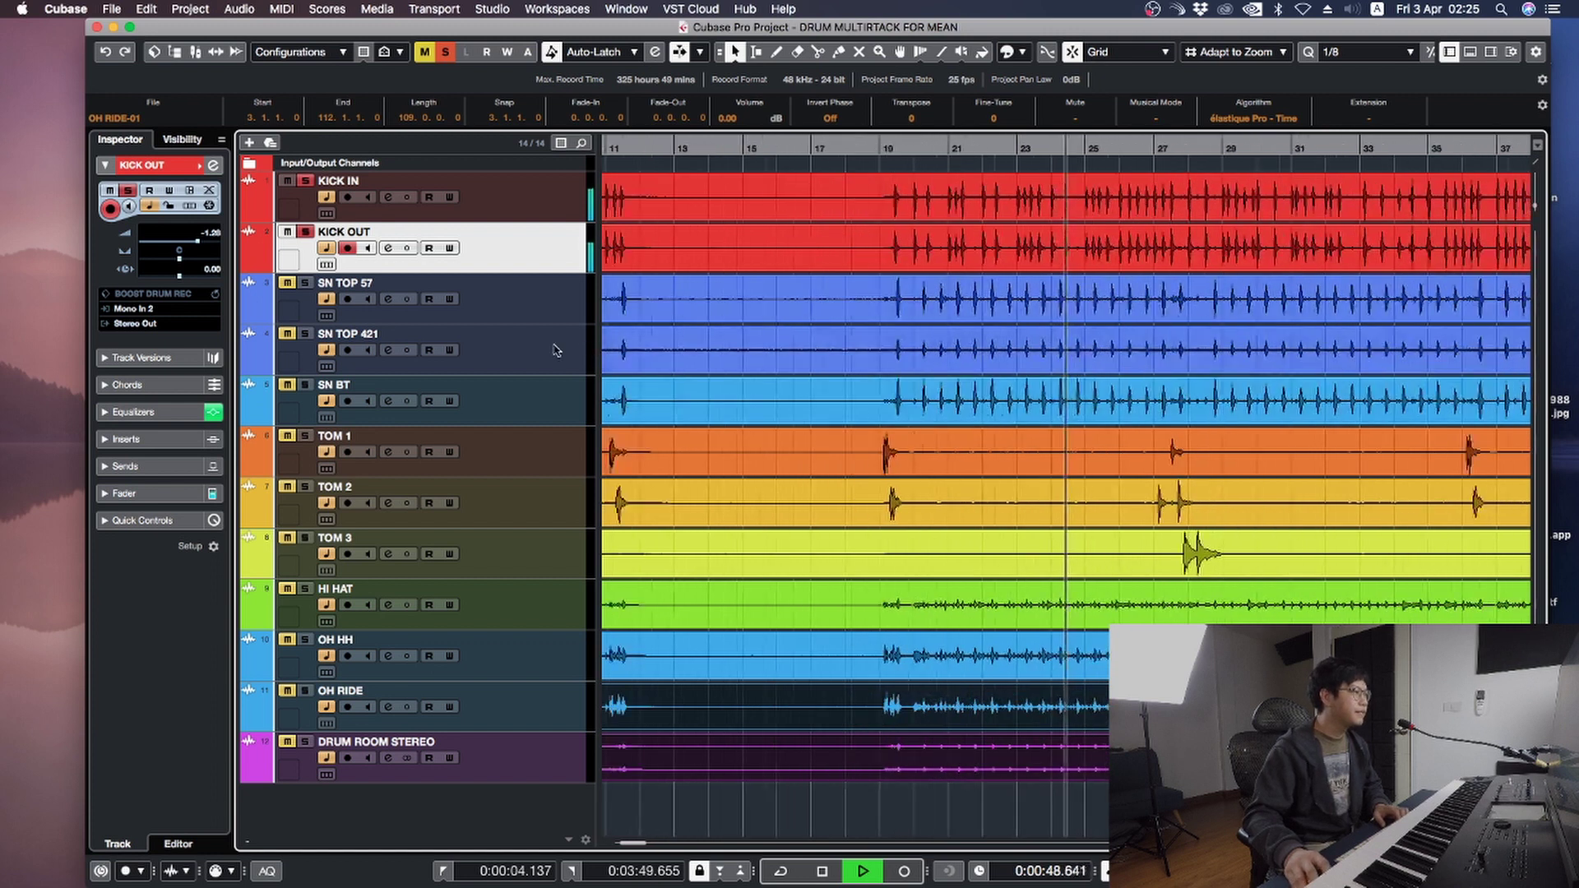
{"action": "key", "text": "g"}
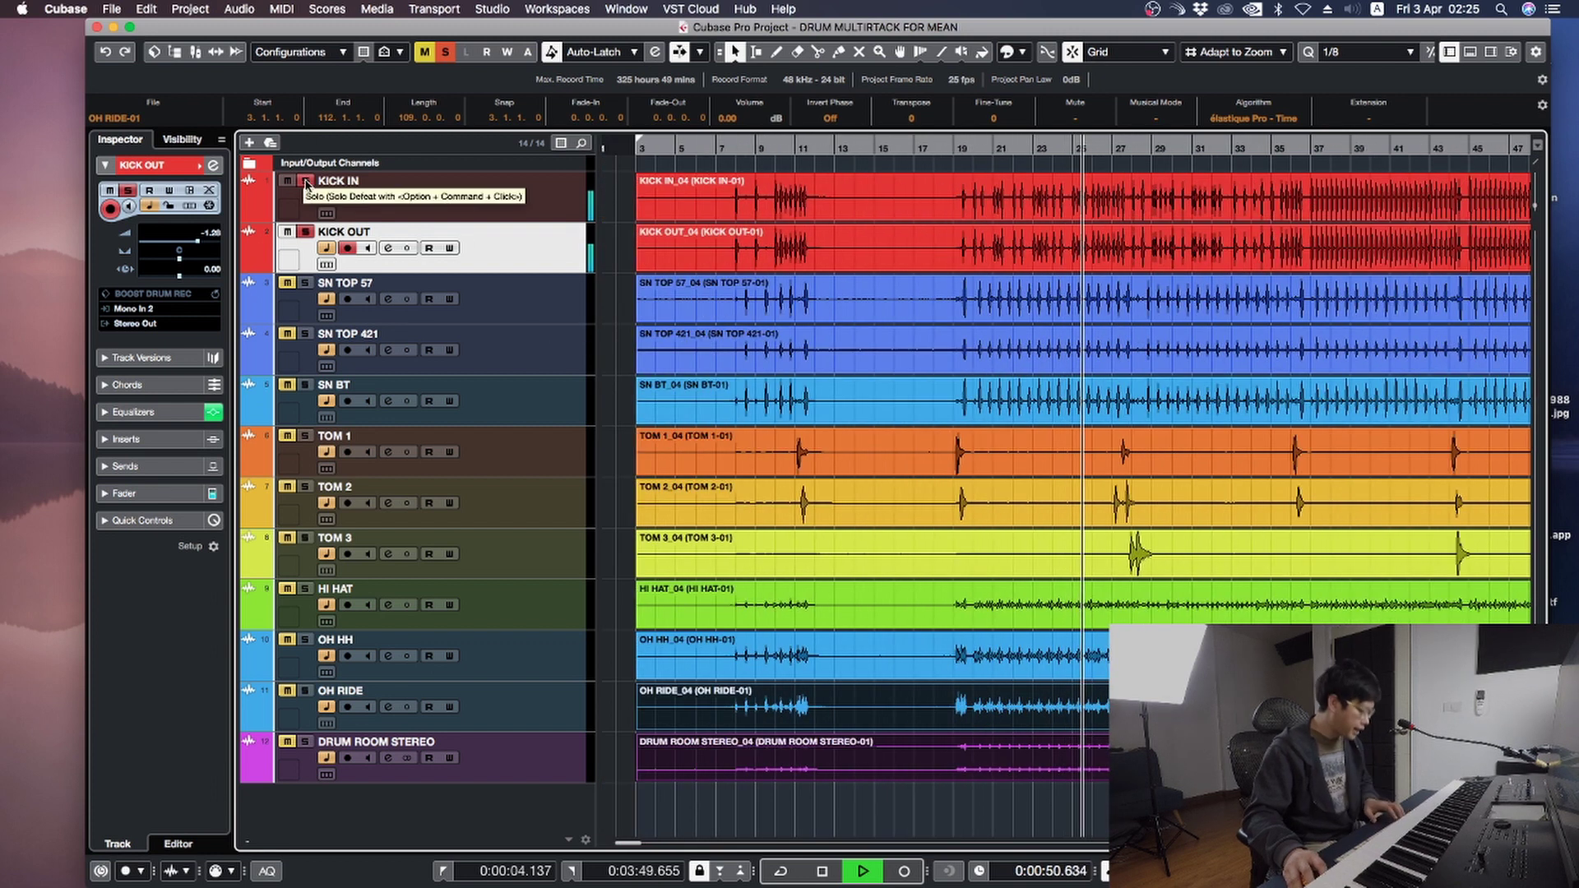
Clear the solo on the kick tracks, listen to the full drum kit and stop playback.
{"action": "left_click", "coordinate": [306, 183]}
{"action": "key", "text": "h"}
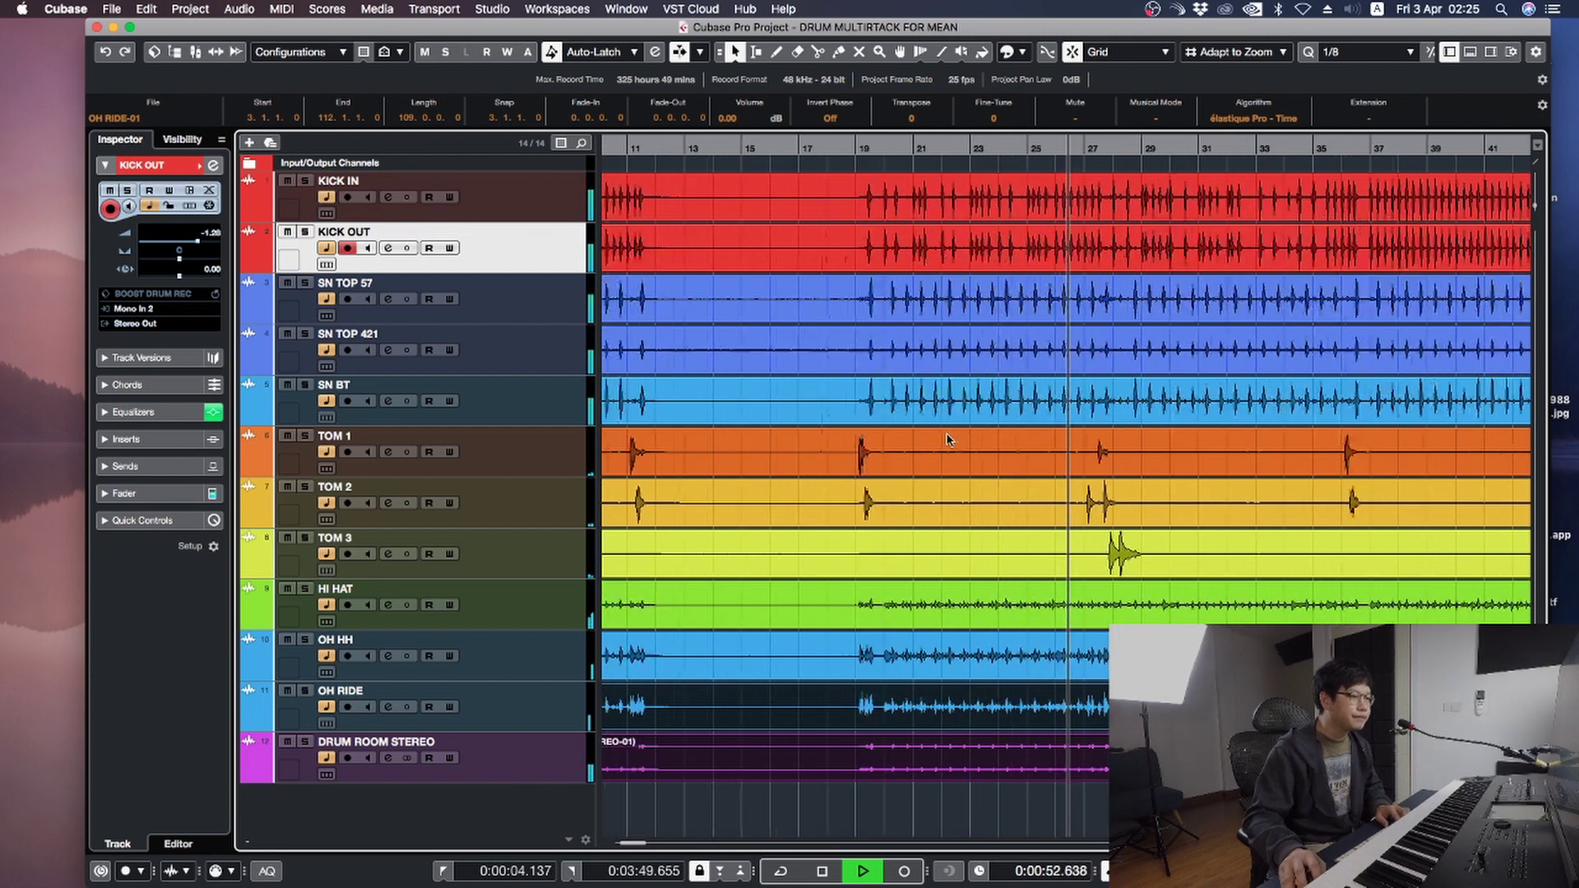
{"action": "key", "text": "h"}
{"action": "key", "text": "h"}
{"action": "key", "text": "h"}
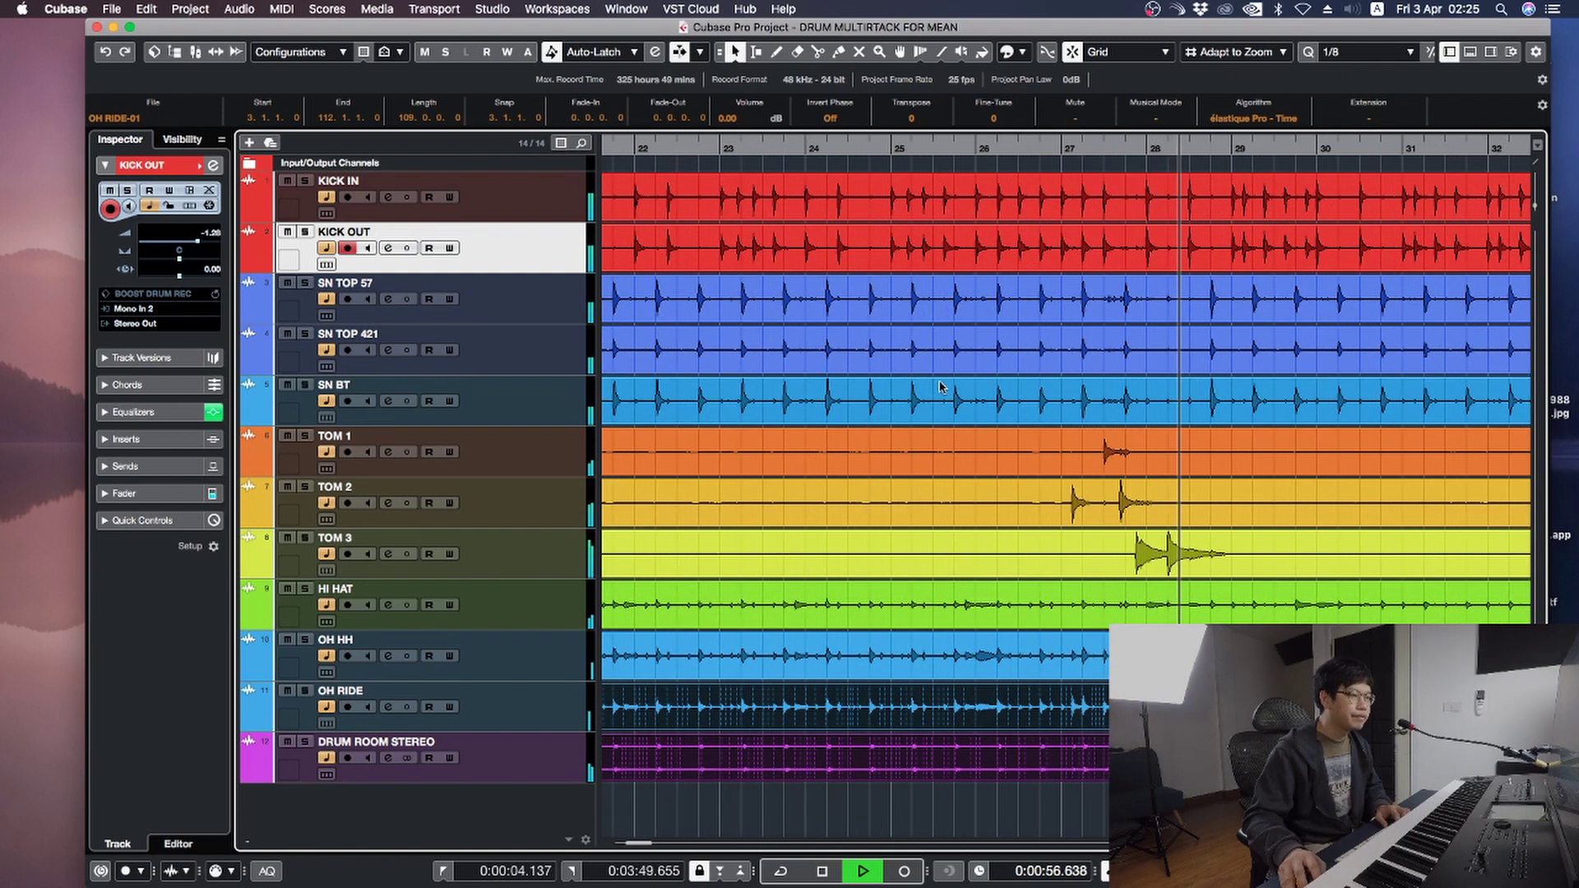
{"action": "key", "text": "g"}
{"action": "key", "text": "g"}
{"action": "key", "text": "g"}
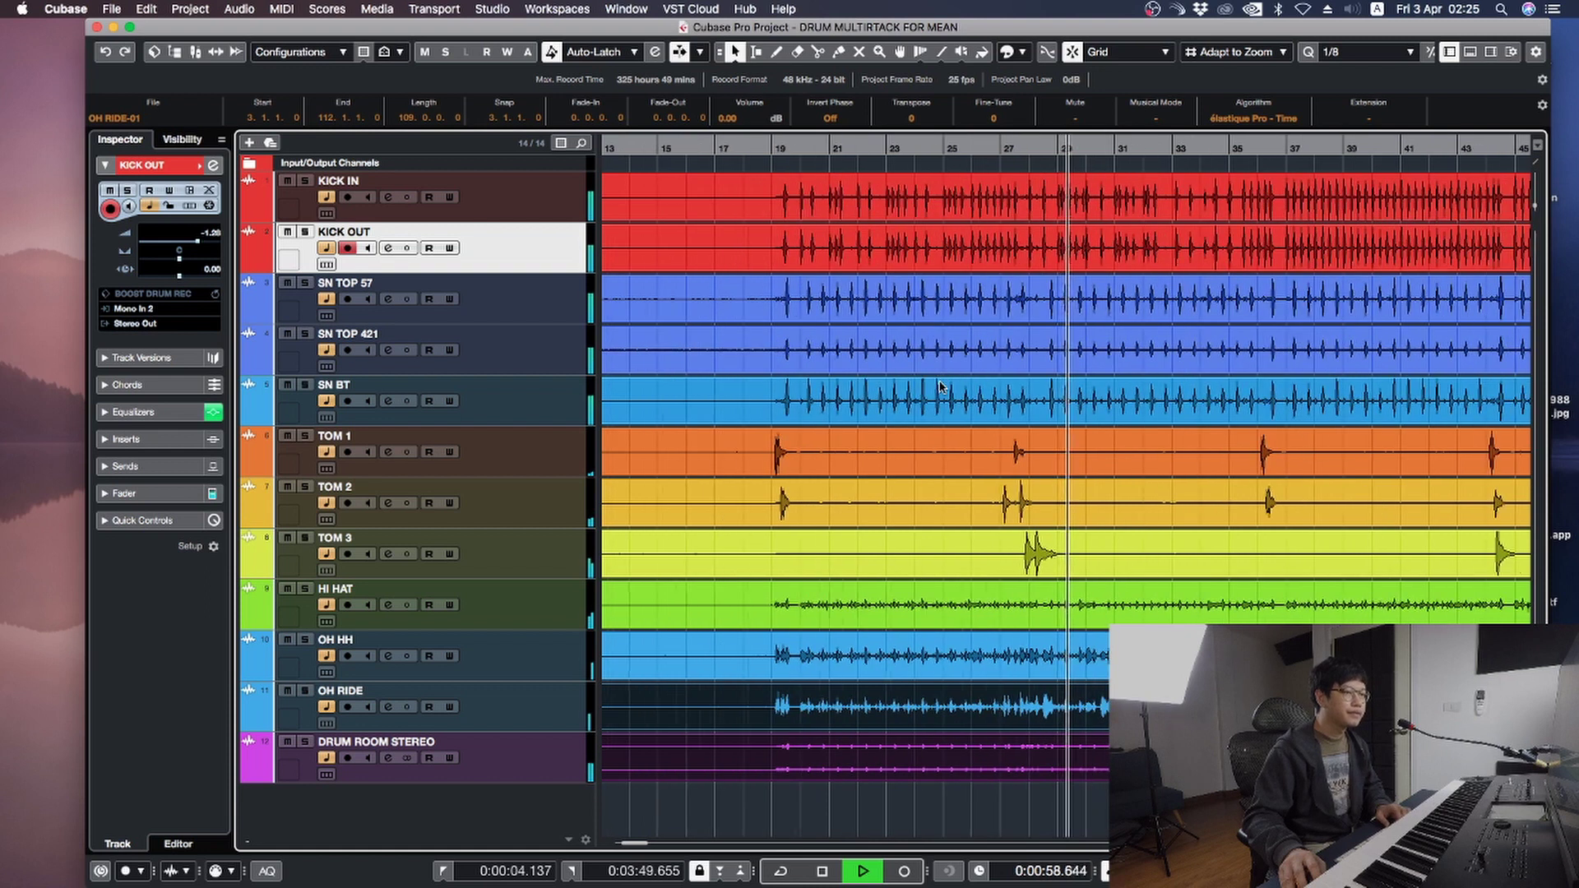
{"action": "key", "text": "g"}
{"action": "key", "text": "g"}
{"action": "key", "text": "space"}
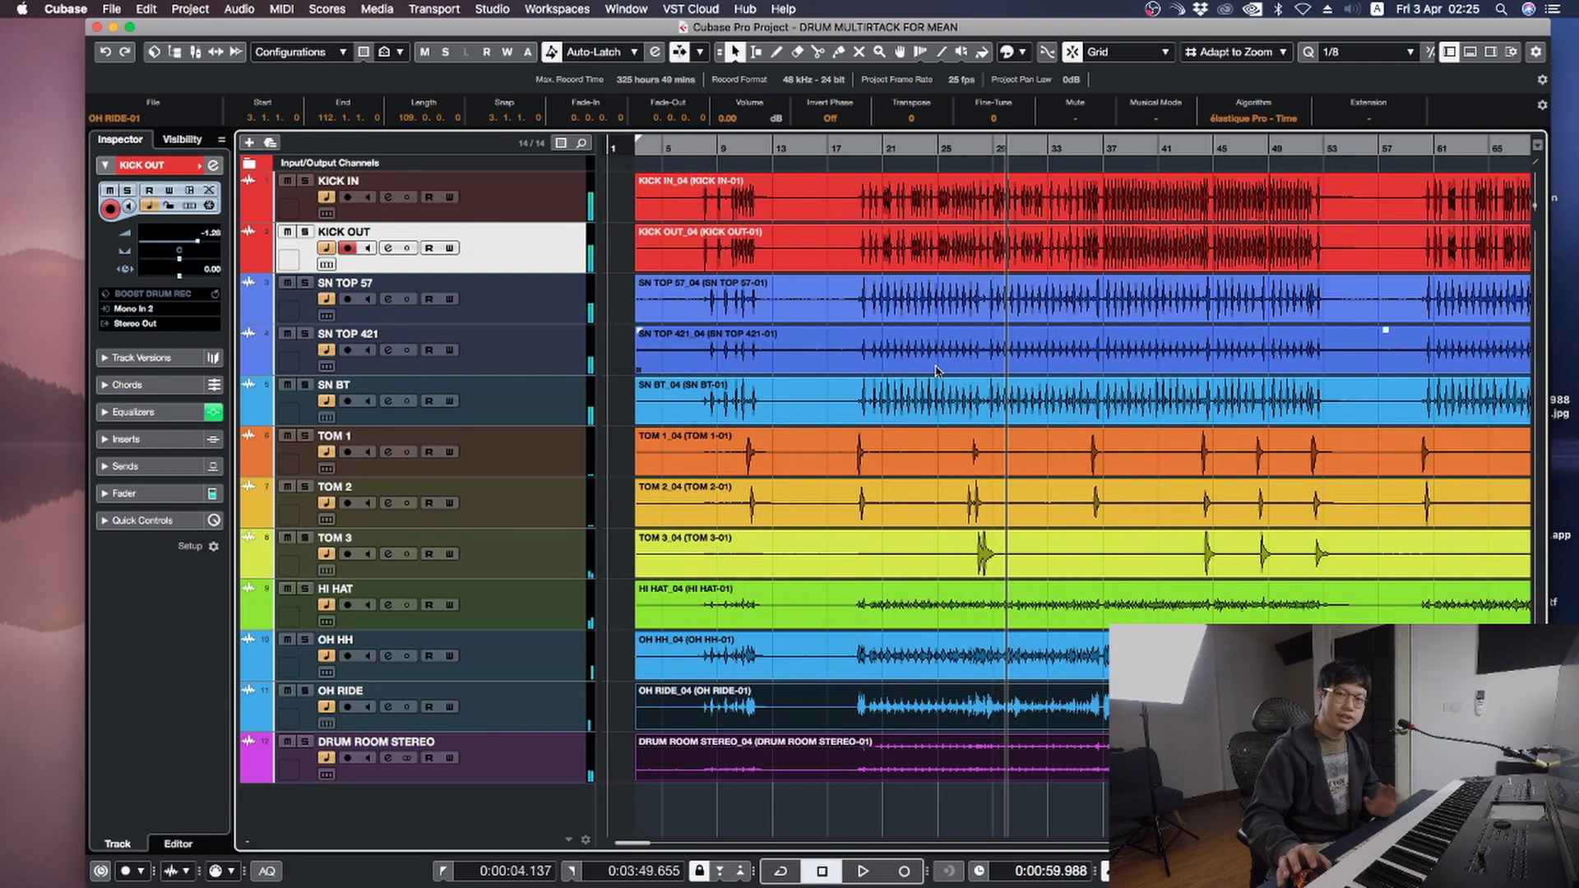
{"action": "left_click", "coordinate": [531, 202]}
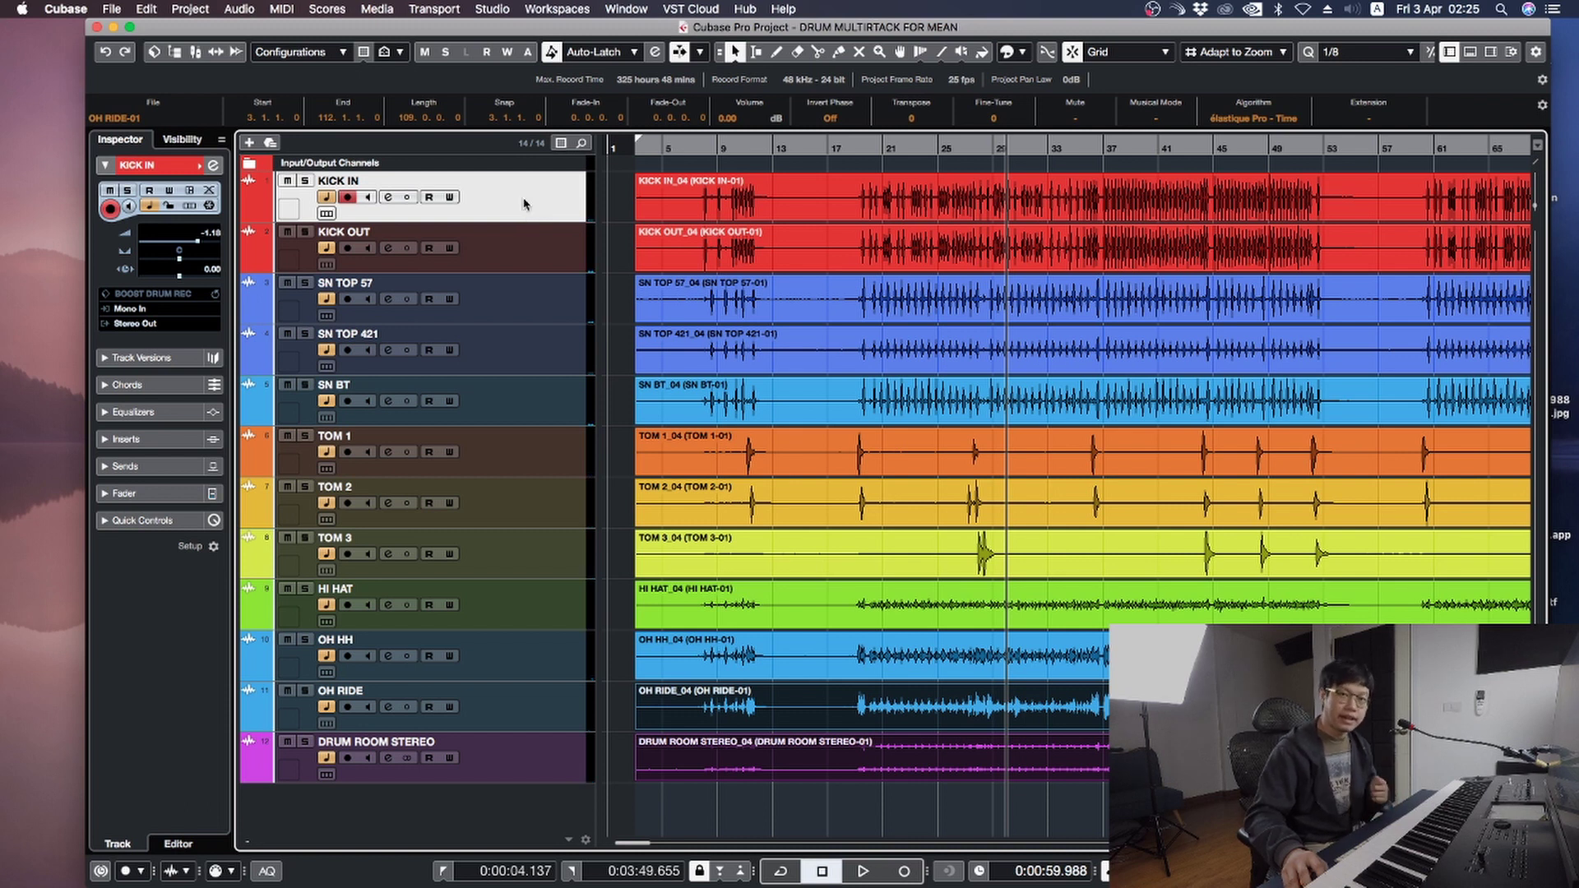
{"action": "key", "text": "h"}
{"action": "key", "text": "h"}
{"action": "key", "text": "h"}
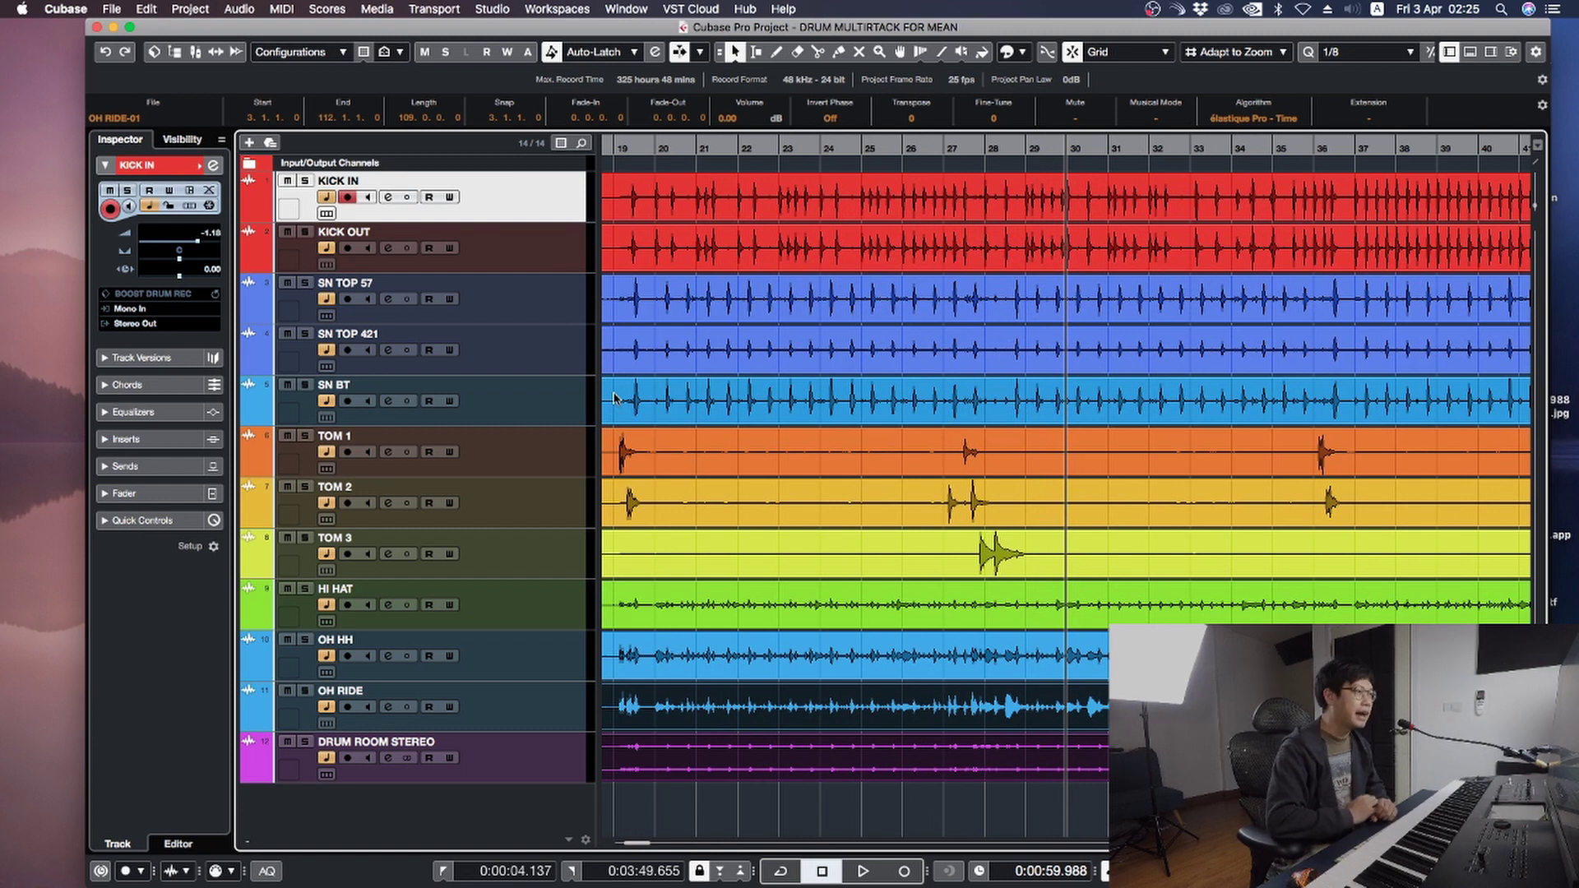
{"action": "left_click", "coordinate": [697, 202]}
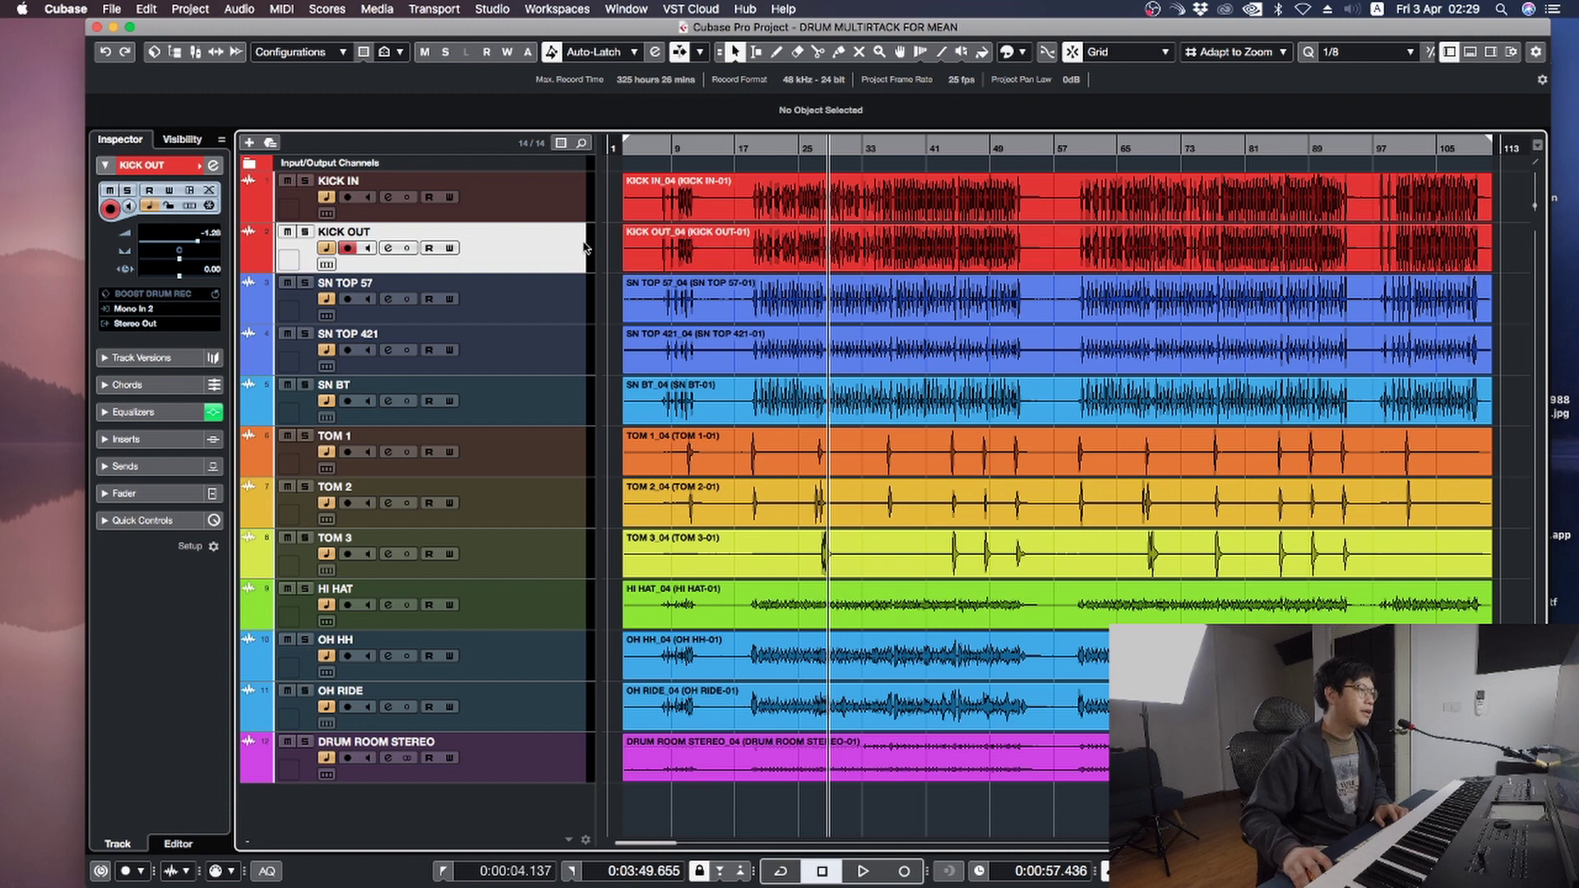
Open the KICK OUT recording in the Sample Editor and set its hitpoint threshold to 11.
{"action": "double_click", "coordinate": [864, 261]}
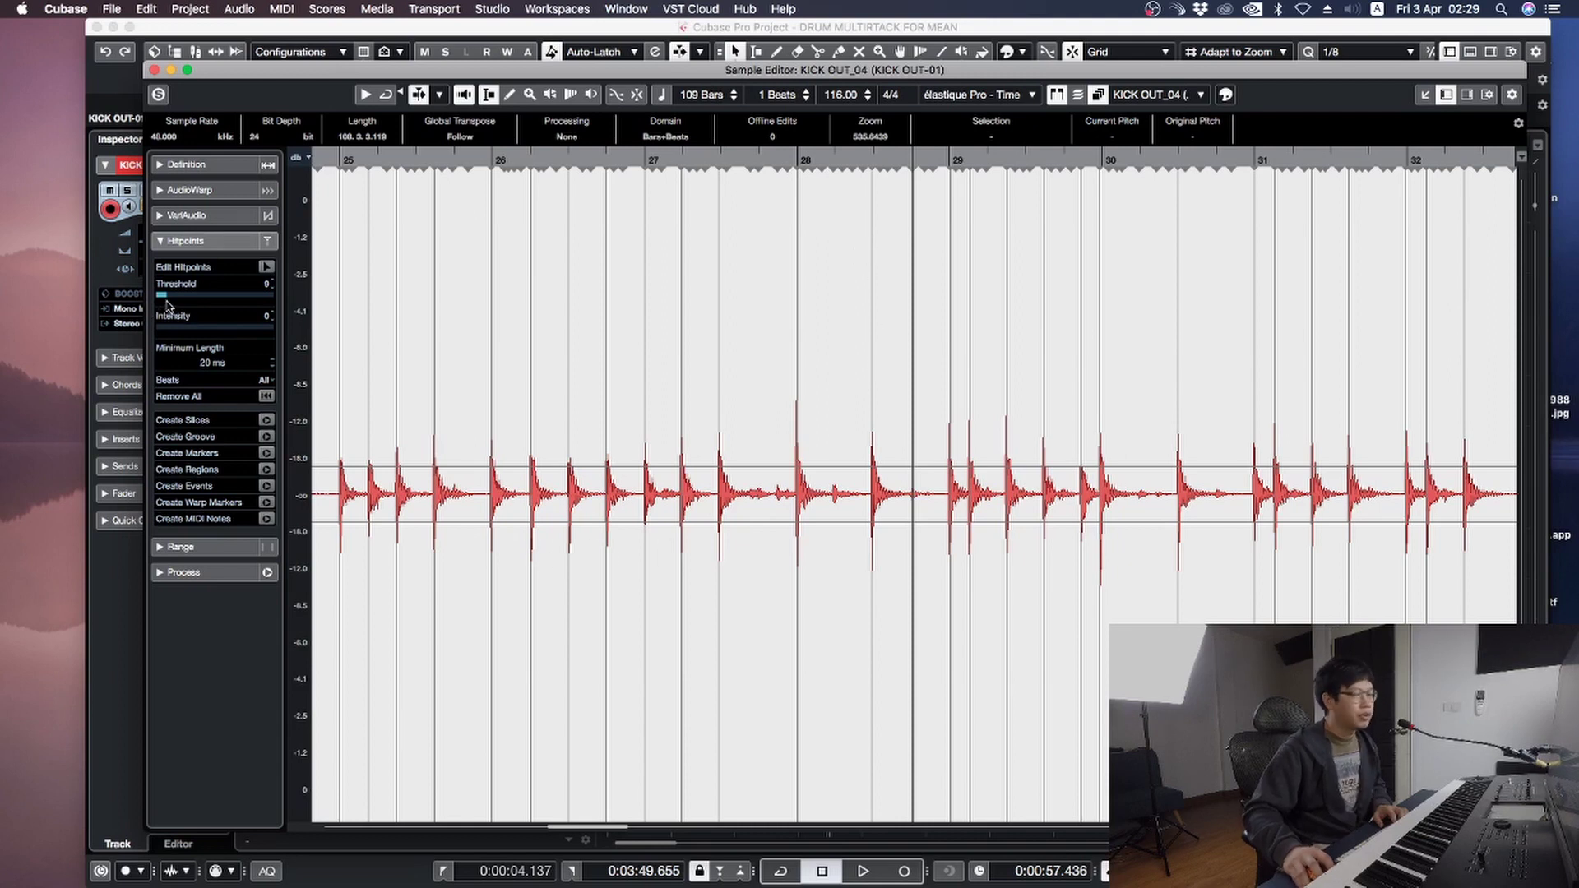
{"action": "left_click_drag", "start_coordinate": [170, 303], "coordinate": [220, 324]}
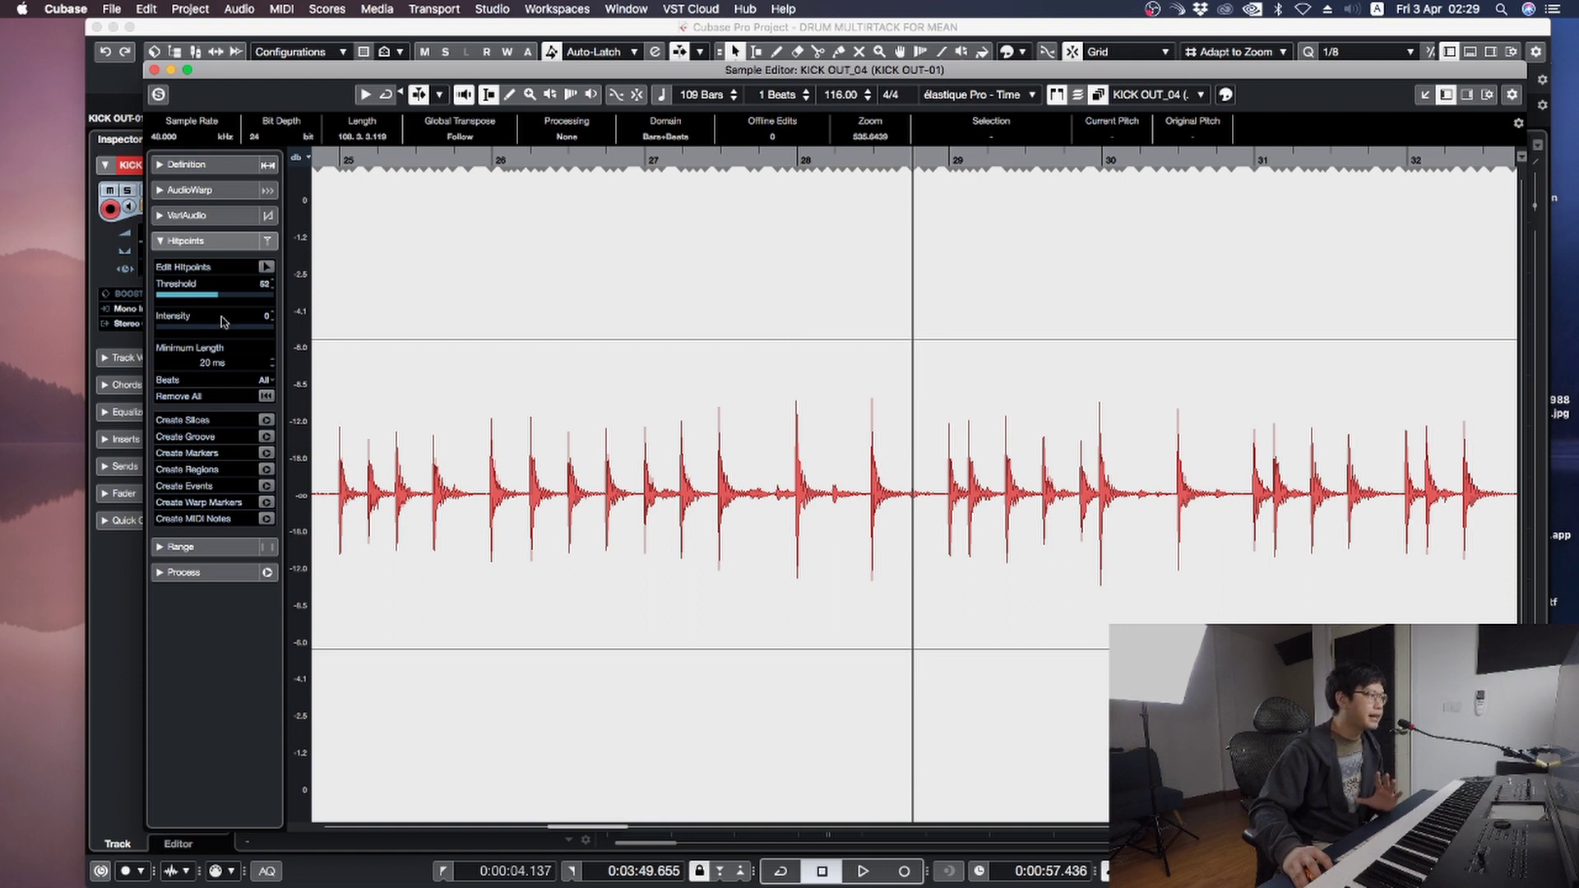
{"action": "left_click_drag", "start_coordinate": [220, 302], "coordinate": [169, 319]}
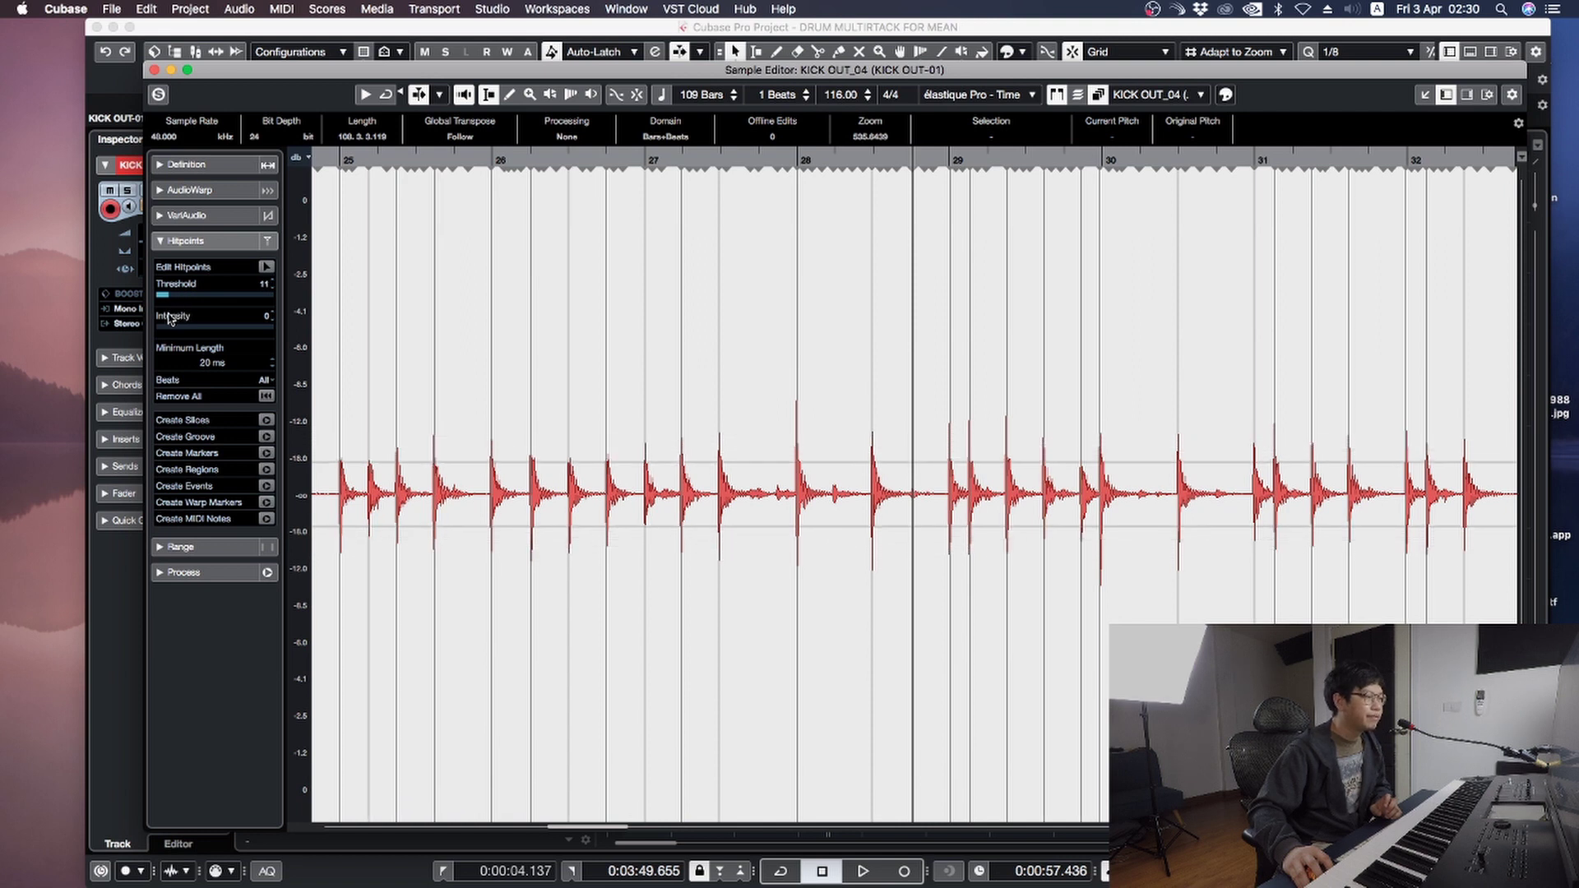
Examine how the hitpoints line up with the kick hits along the KICK OUT waveform, especially around bar 19.
{"action": "key", "text": "g"}
{"action": "key", "text": "g"}
{"action": "key", "text": "g"}
{"action": "key", "text": "g"}
{"action": "key", "text": "g"}
{"action": "key", "text": "g"}
{"action": "key", "text": "g"}
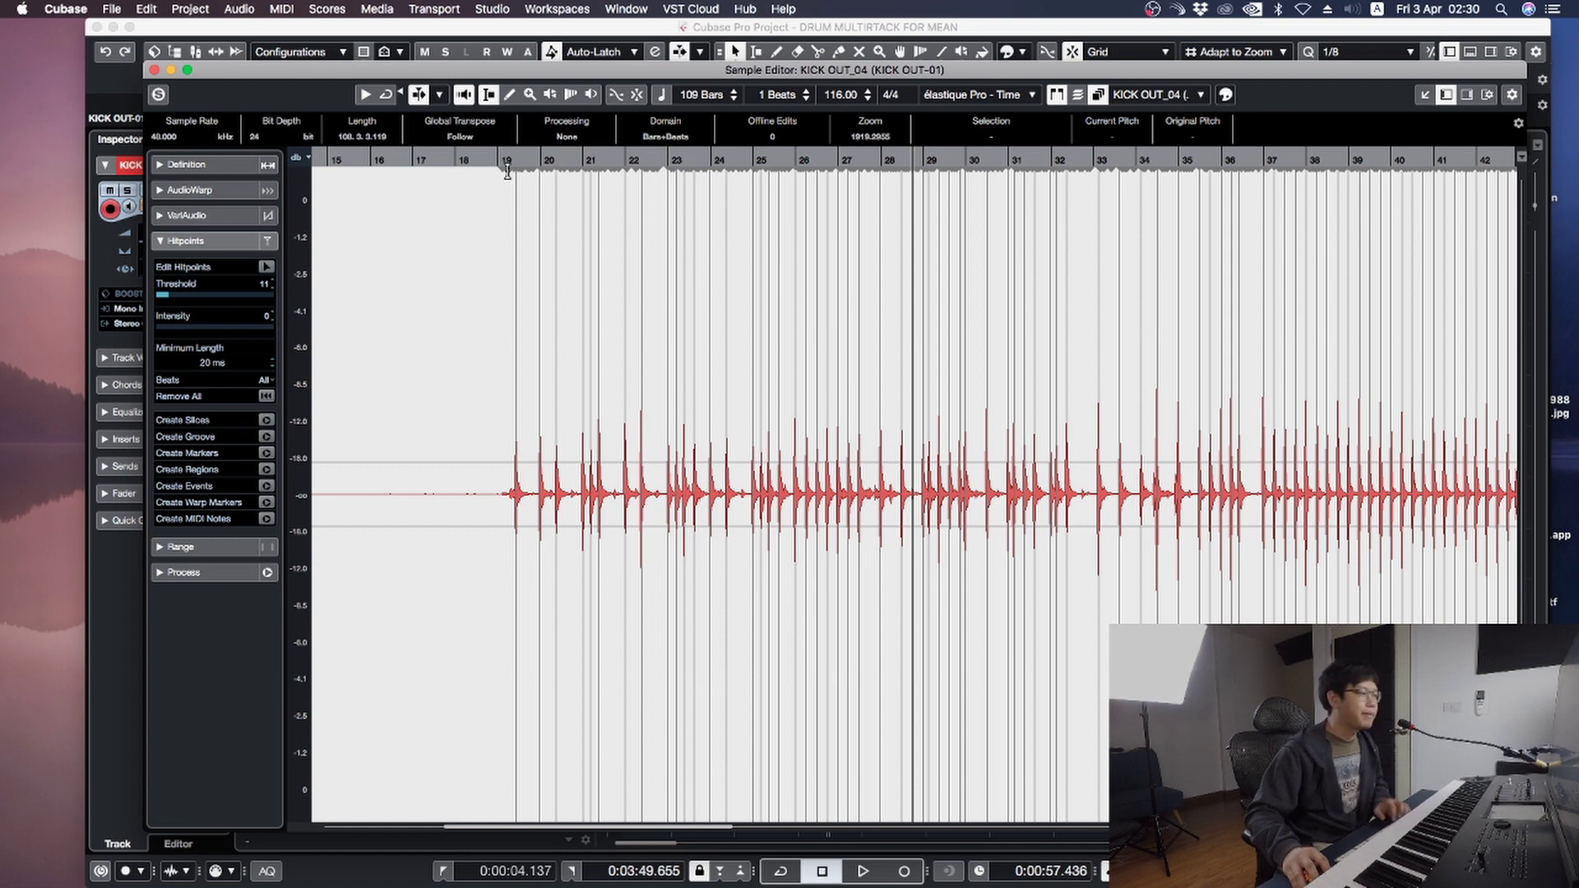
{"action": "left_click", "coordinate": [511, 167]}
{"action": "key", "text": "h"}
{"action": "key", "text": "h"}
{"action": "key", "text": "h"}
{"action": "key", "text": "h"}
{"action": "key", "text": "h"}
{"action": "key", "text": "h"}
{"action": "key", "text": "h"}
{"action": "key", "text": "h"}
{"action": "key", "text": "h"}
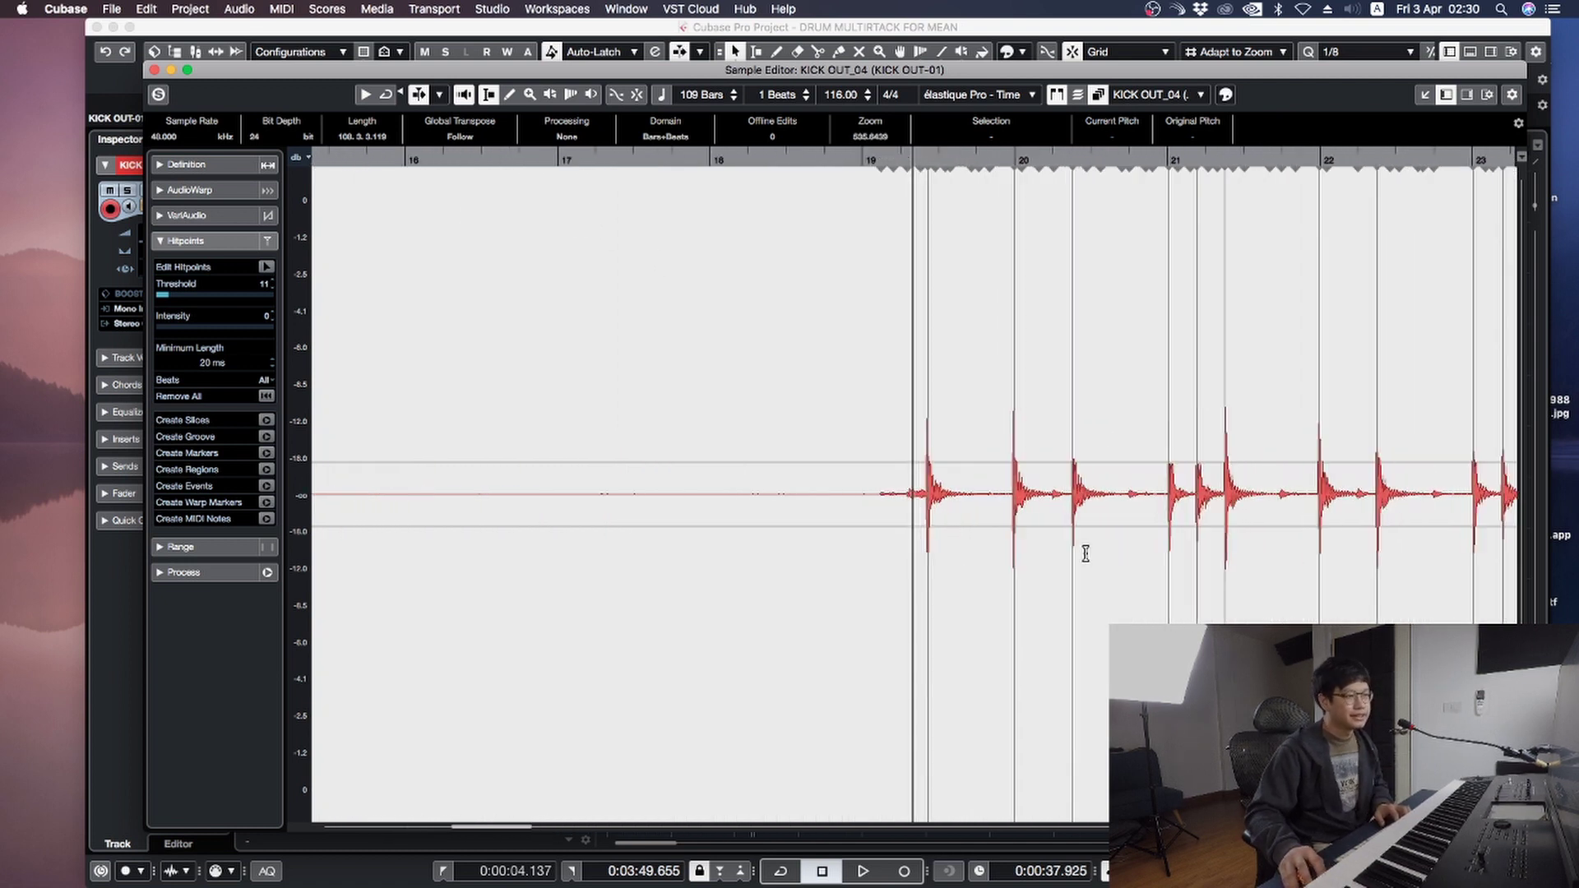
{"action": "key", "text": "g"}
{"action": "key", "text": "g"}
{"action": "key", "text": "g"}
{"action": "key", "text": "g"}
{"action": "key", "text": "g"}
{"action": "key", "text": "g"}
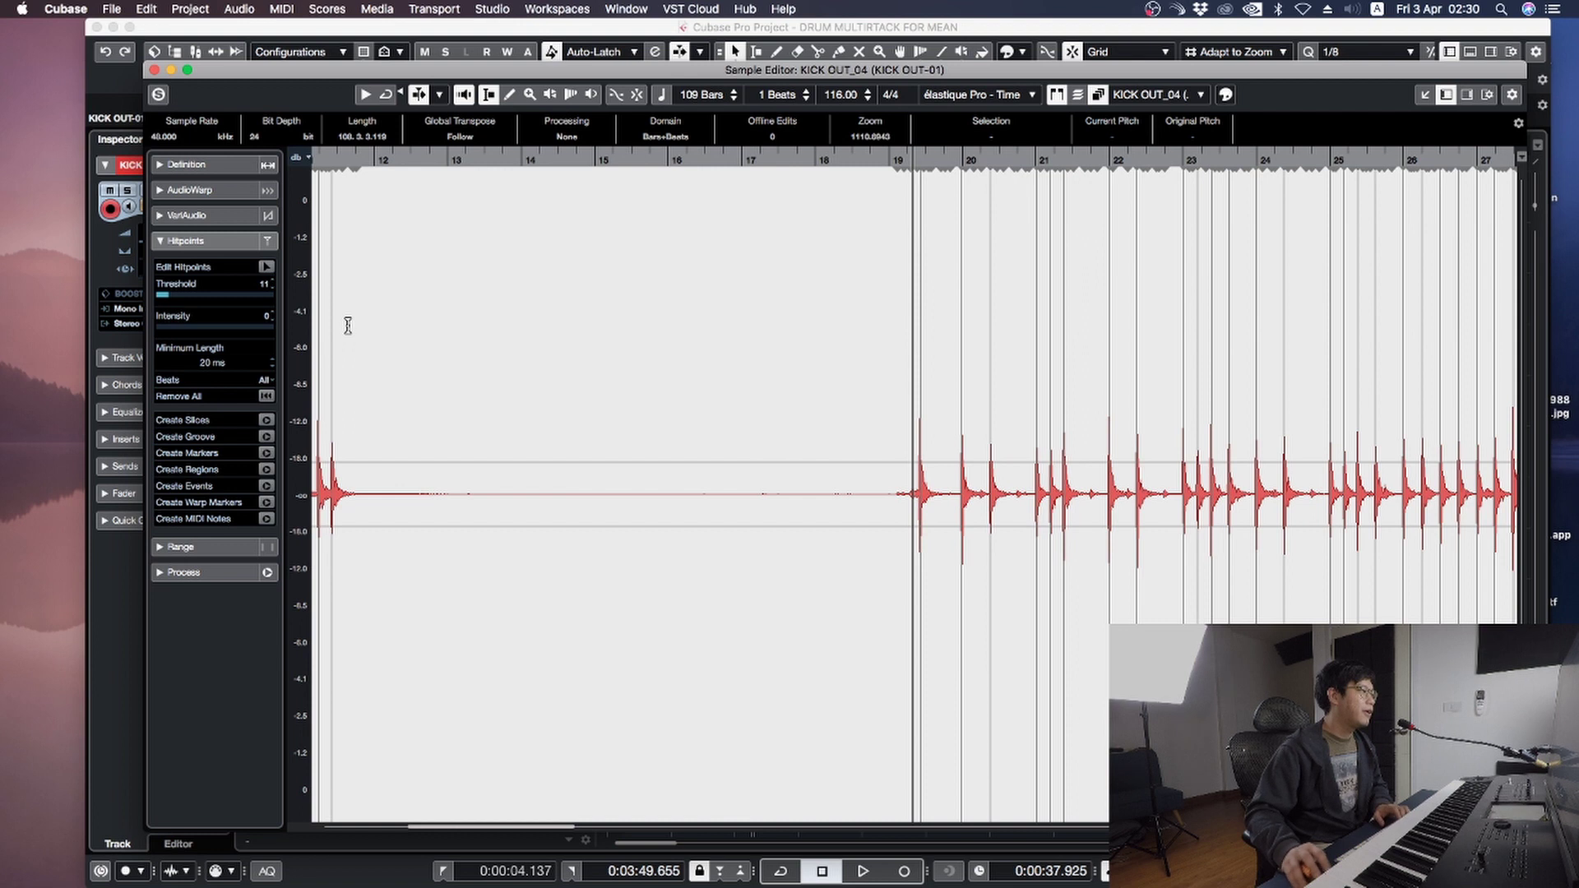
{"action": "key", "text": "g"}
{"action": "key", "text": "g"}
{"action": "key", "text": "g"}
{"action": "key", "text": "g"}
{"action": "key", "text": "g"}
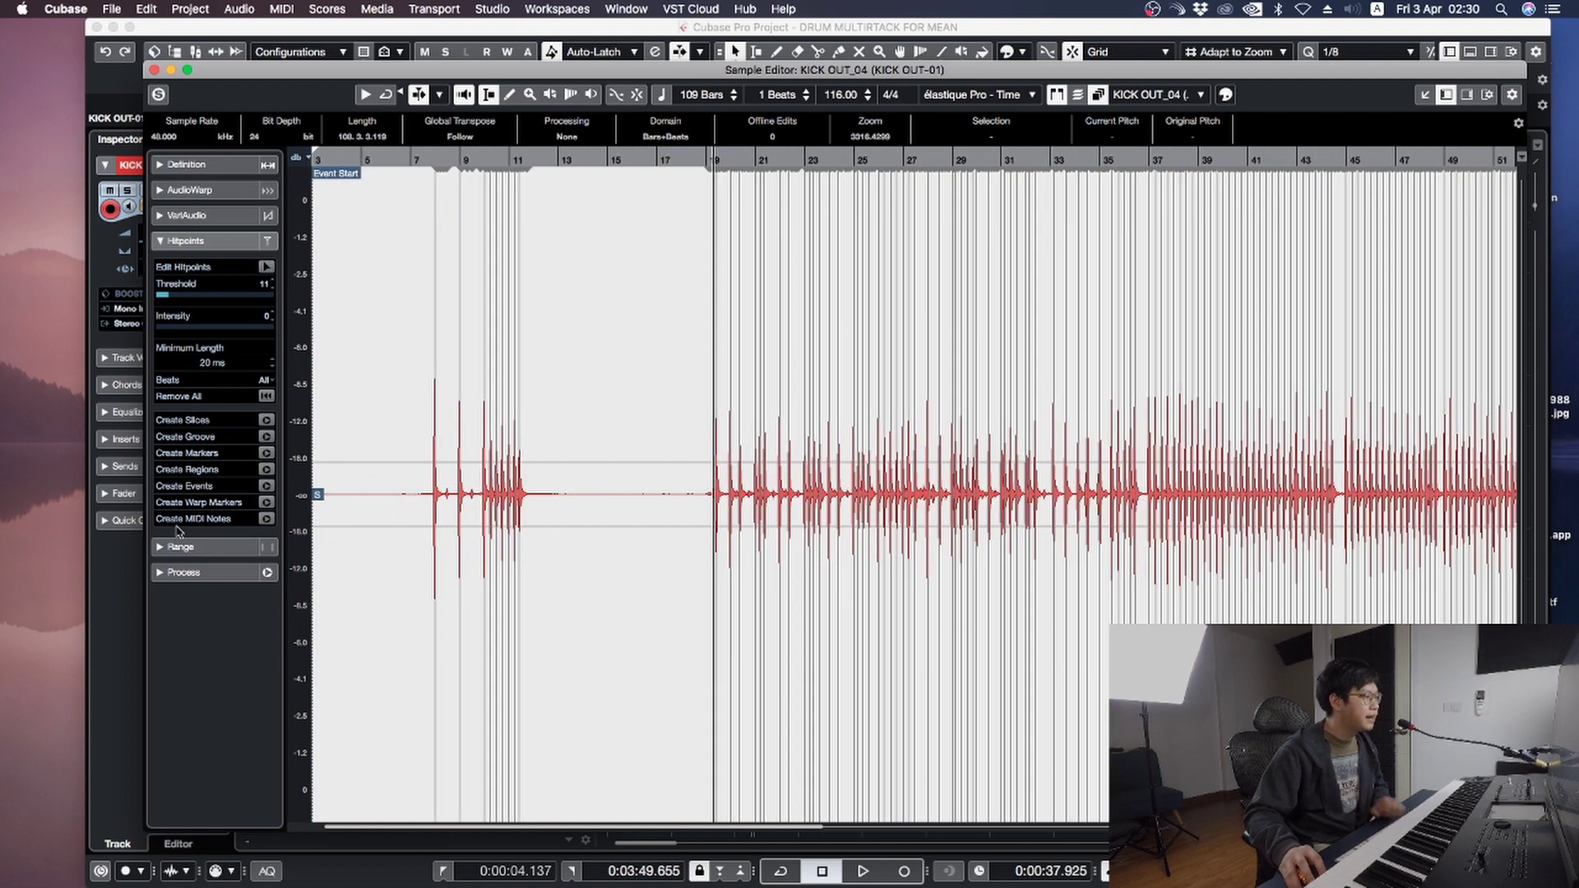
Start converting the hitpoints to MIDI notes and, after trying a fixed velocity of 90, choose Dynamic Velocity.
{"action": "left_click", "coordinate": [266, 520]}
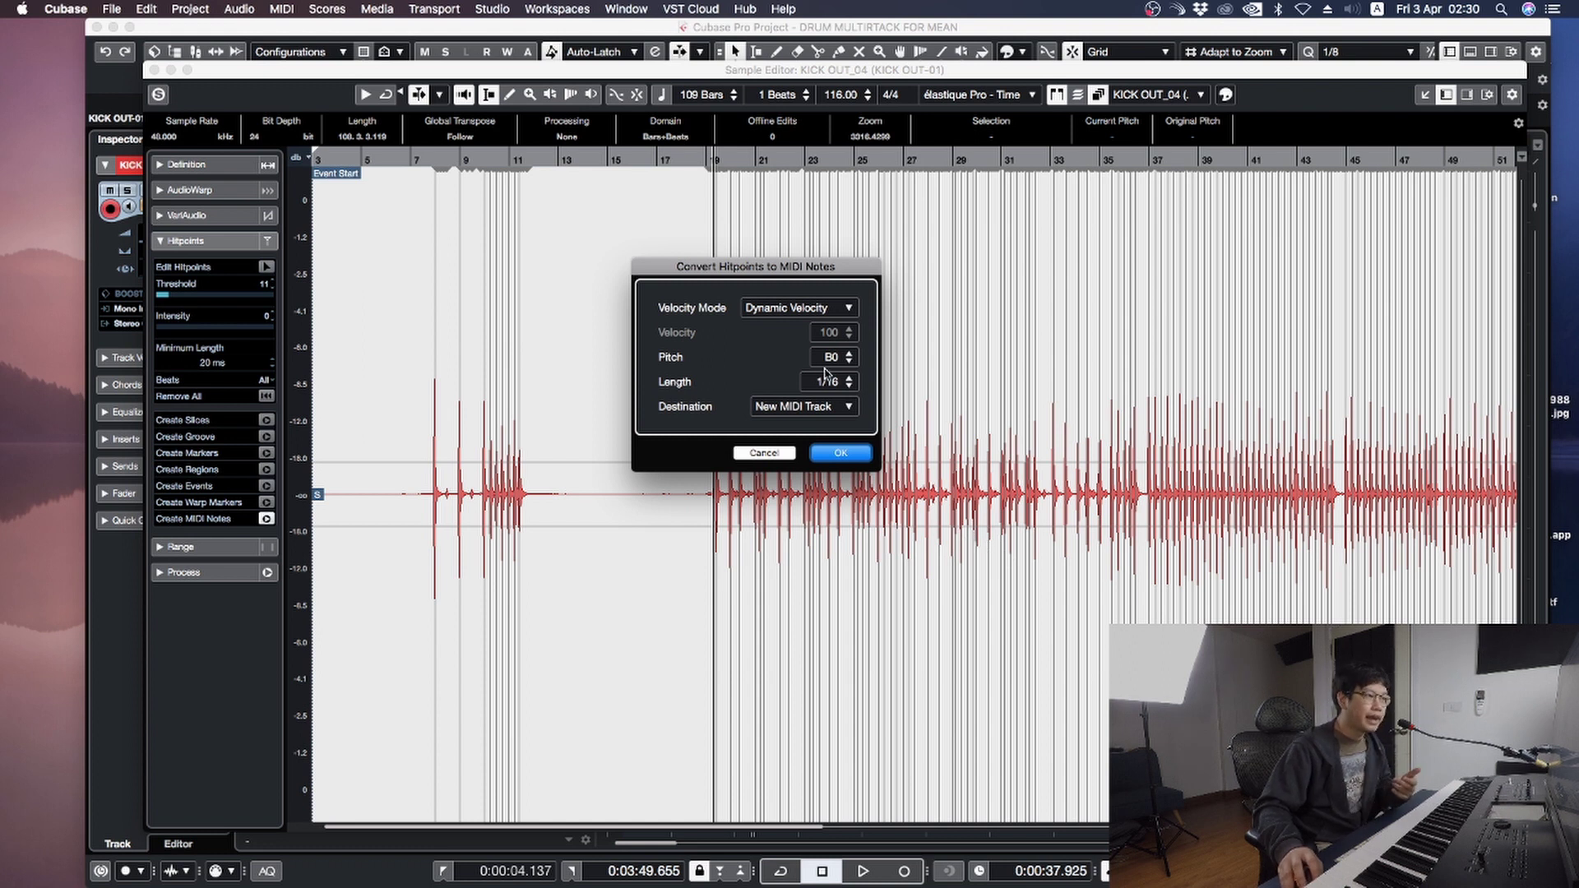
{"action": "left_click", "coordinate": [799, 306]}
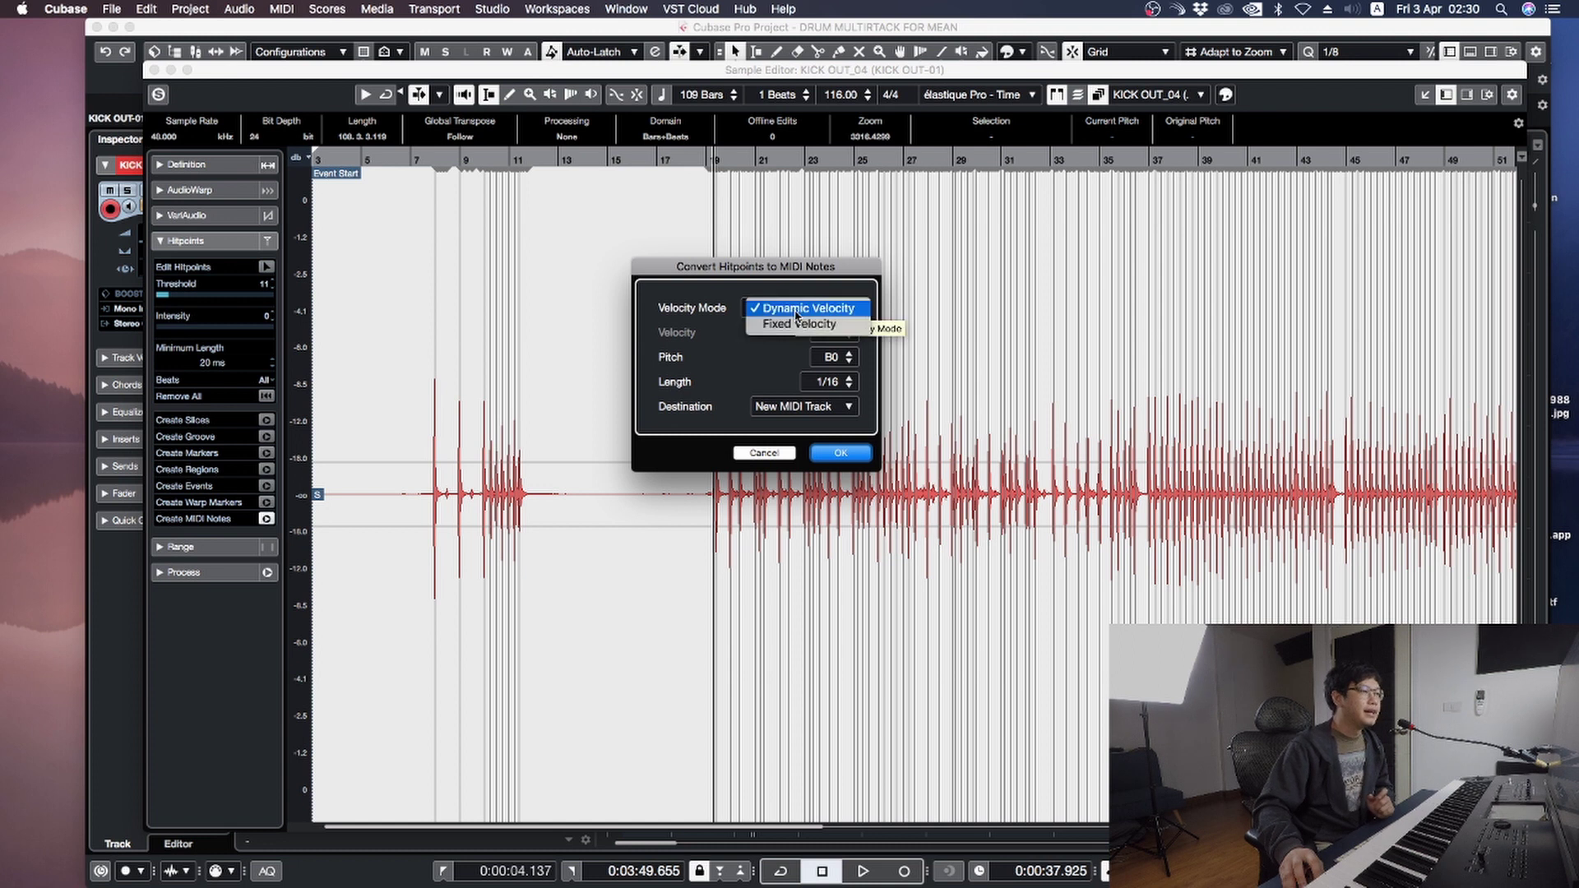
{"action": "left_click", "coordinate": [806, 329]}
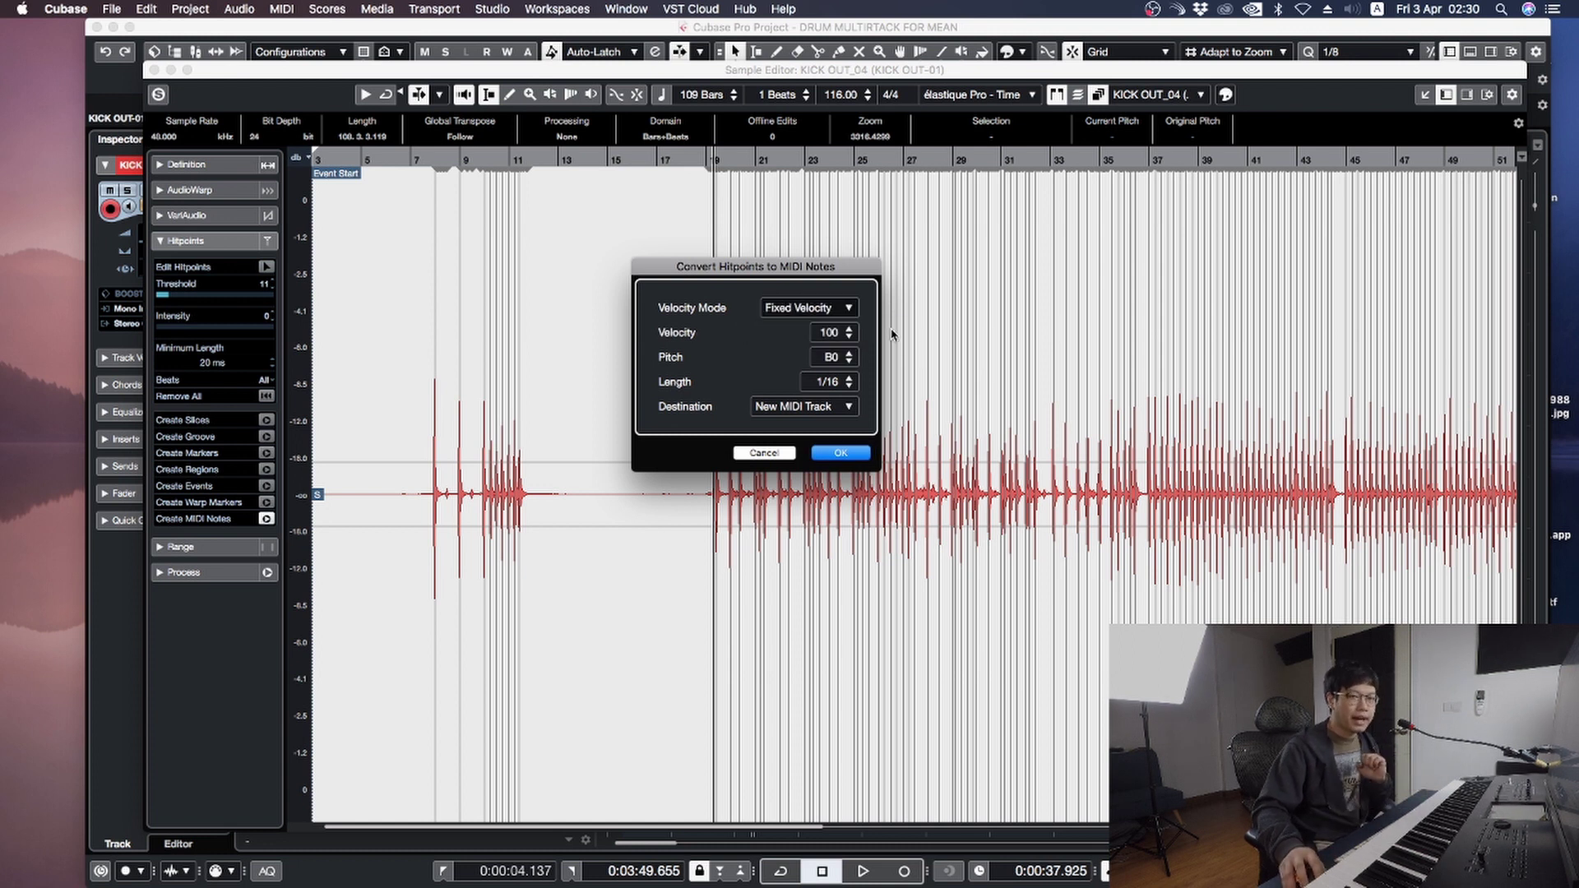
{"action": "left_click", "coordinate": [821, 333]}
{"action": "type", "text": "90"}
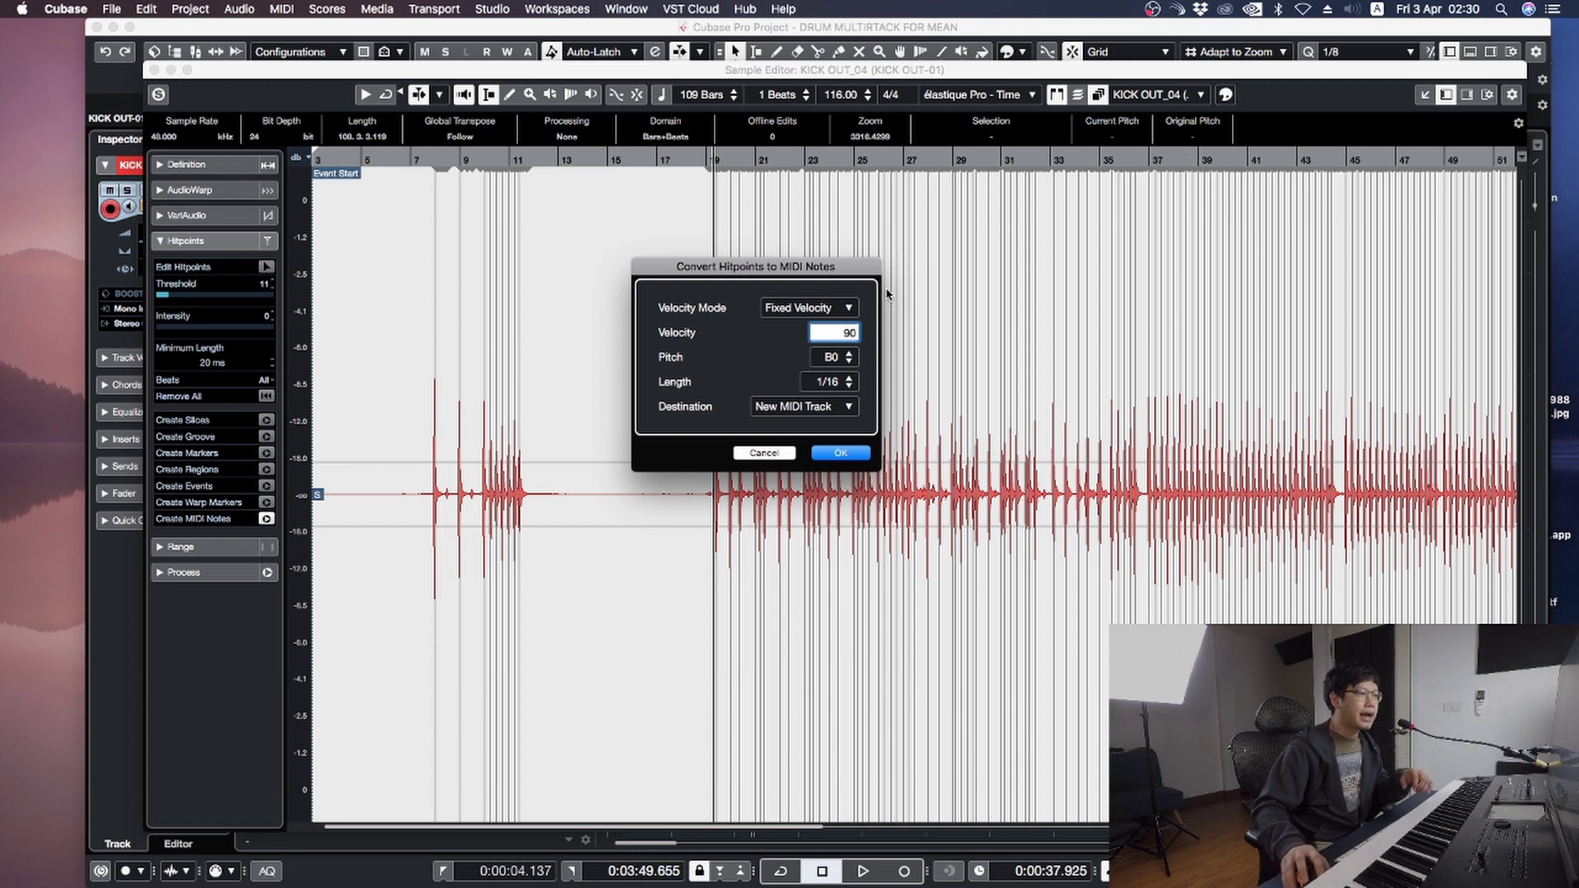
{"action": "key", "text": "BackSpace"}
{"action": "key", "text": "BackSpace"}
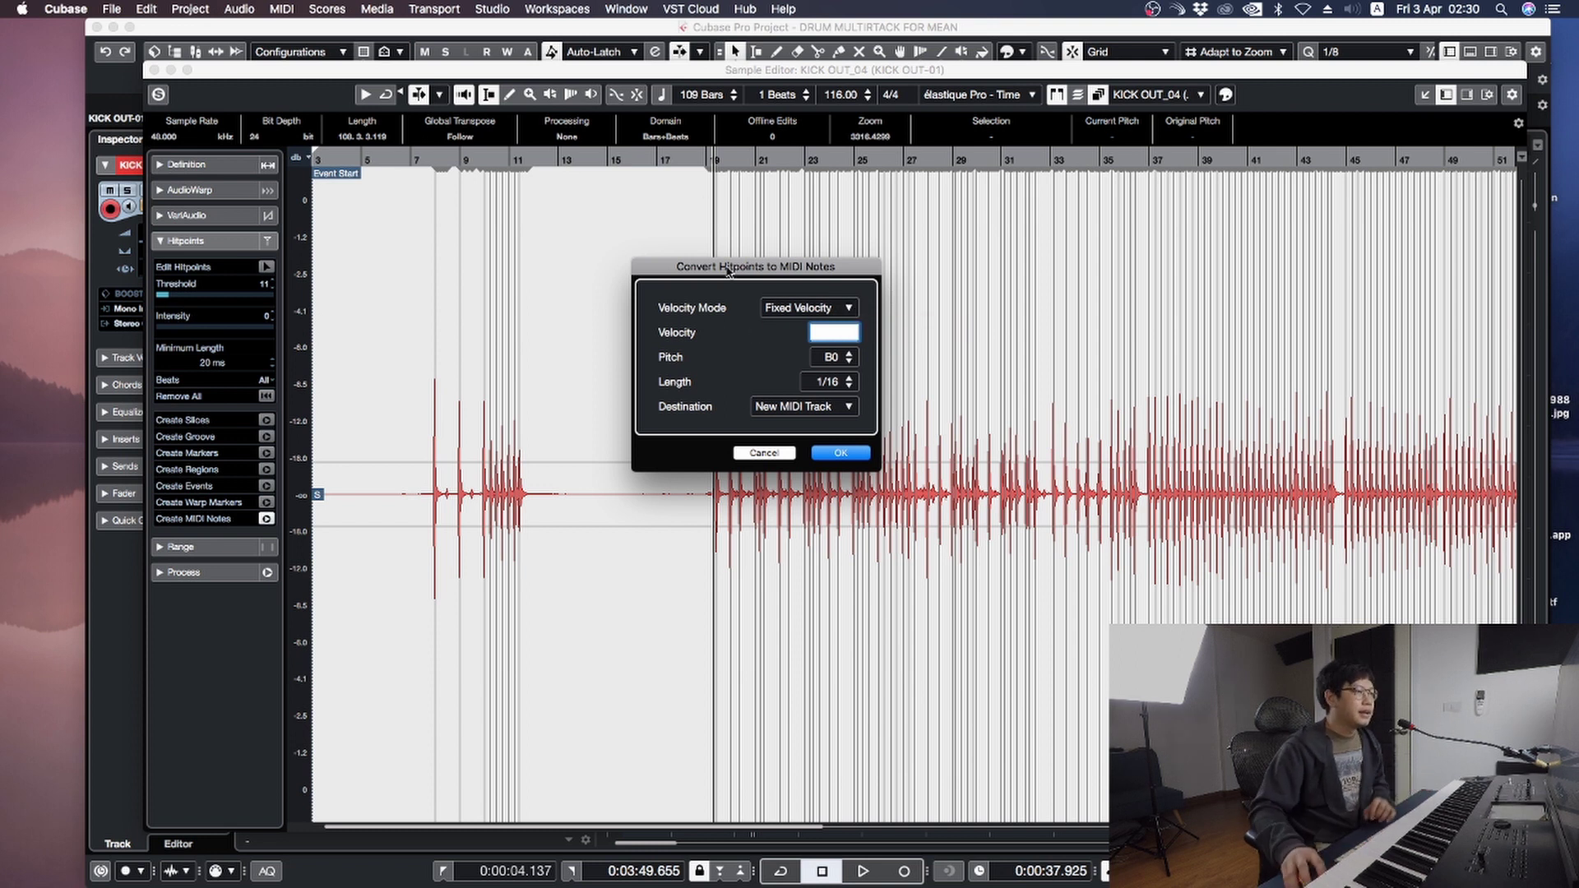
{"action": "left_click", "coordinate": [842, 310]}
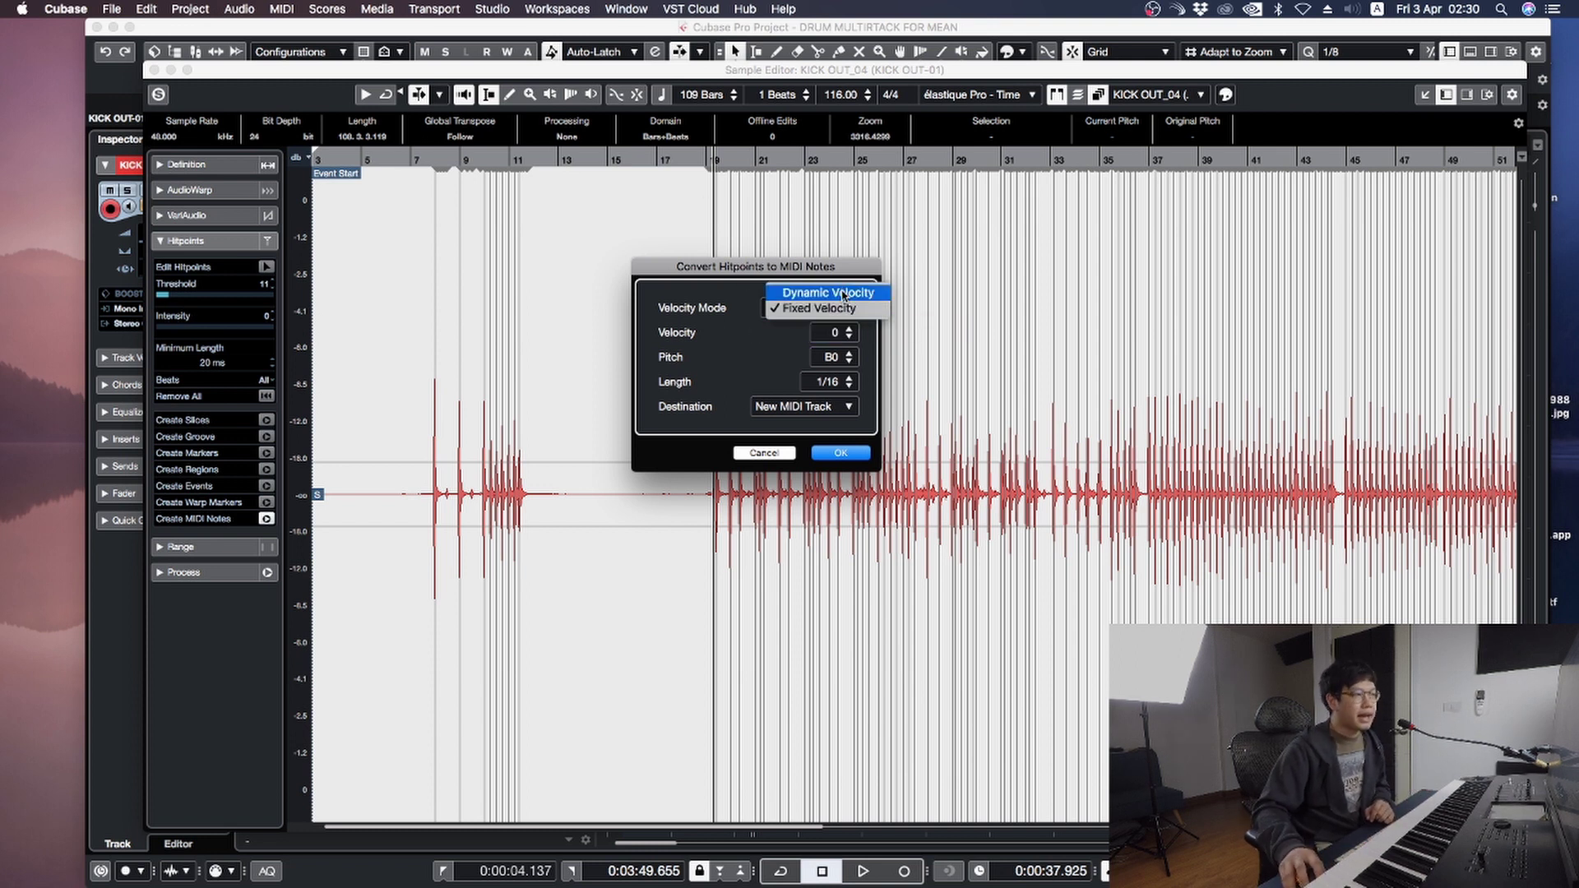
{"action": "left_click", "coordinate": [843, 294]}
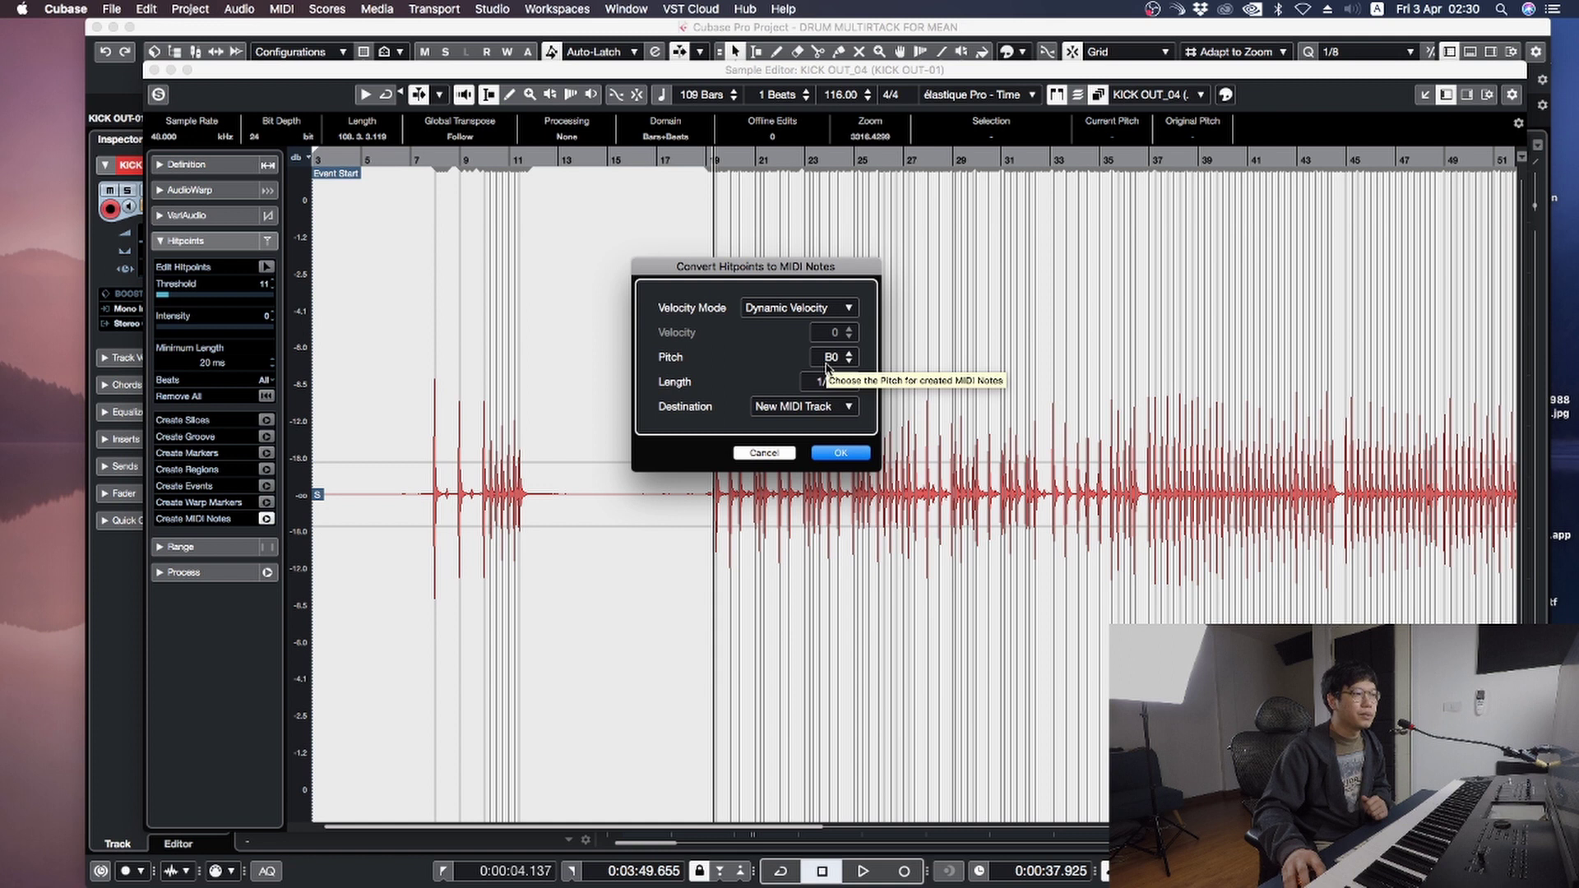
Set the pitch of the created MIDI notes to C1 and their length to 1/16.
{"action": "left_click", "coordinate": [849, 354]}
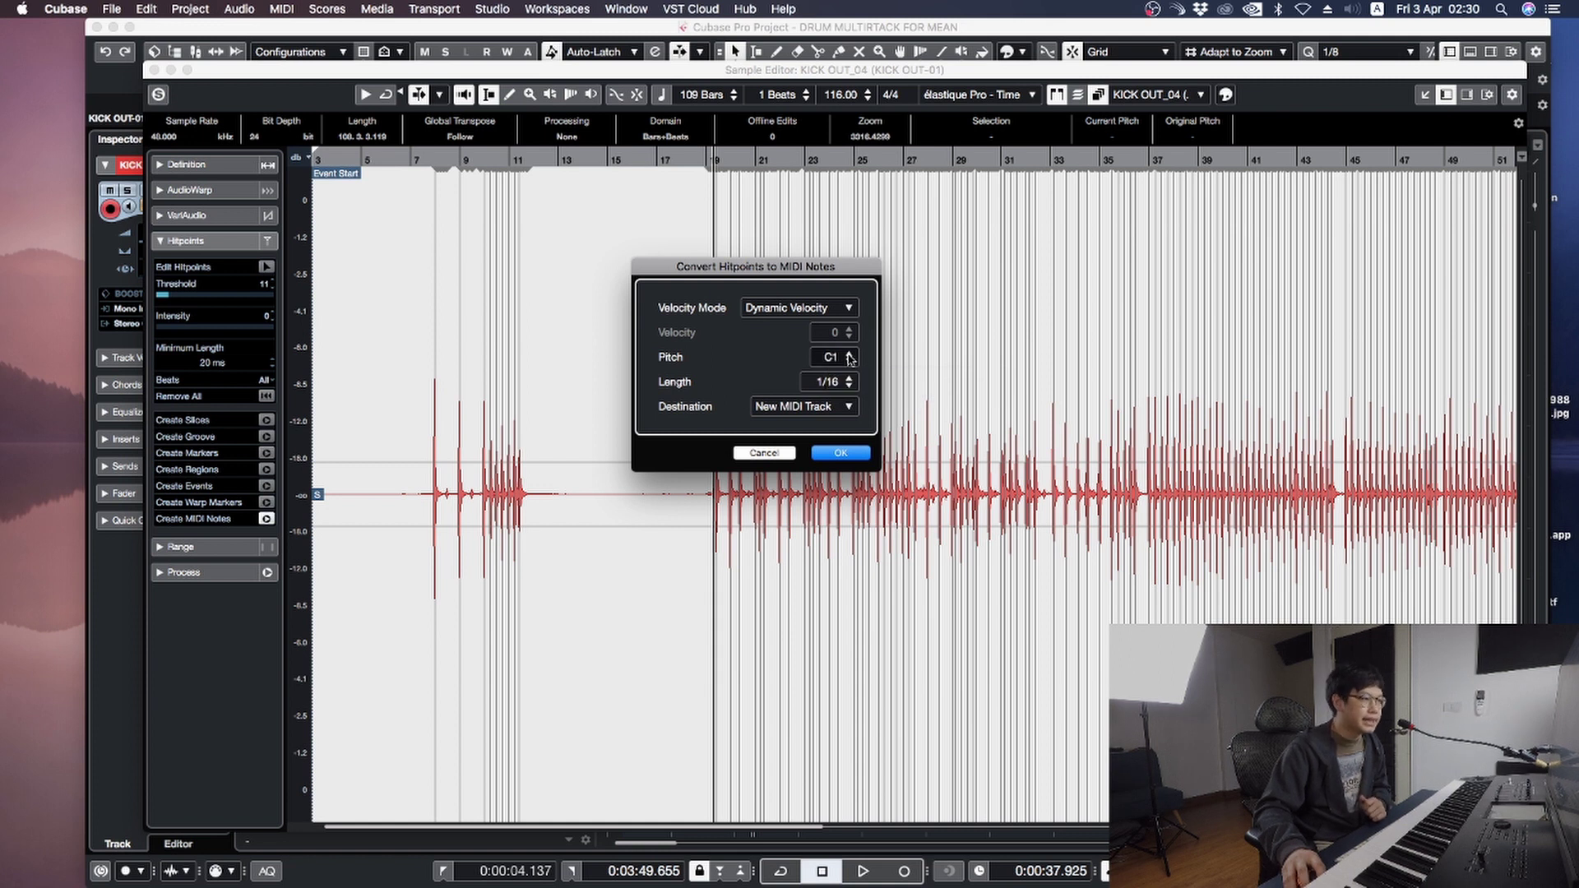
{"action": "left_click", "coordinate": [789, 381]}
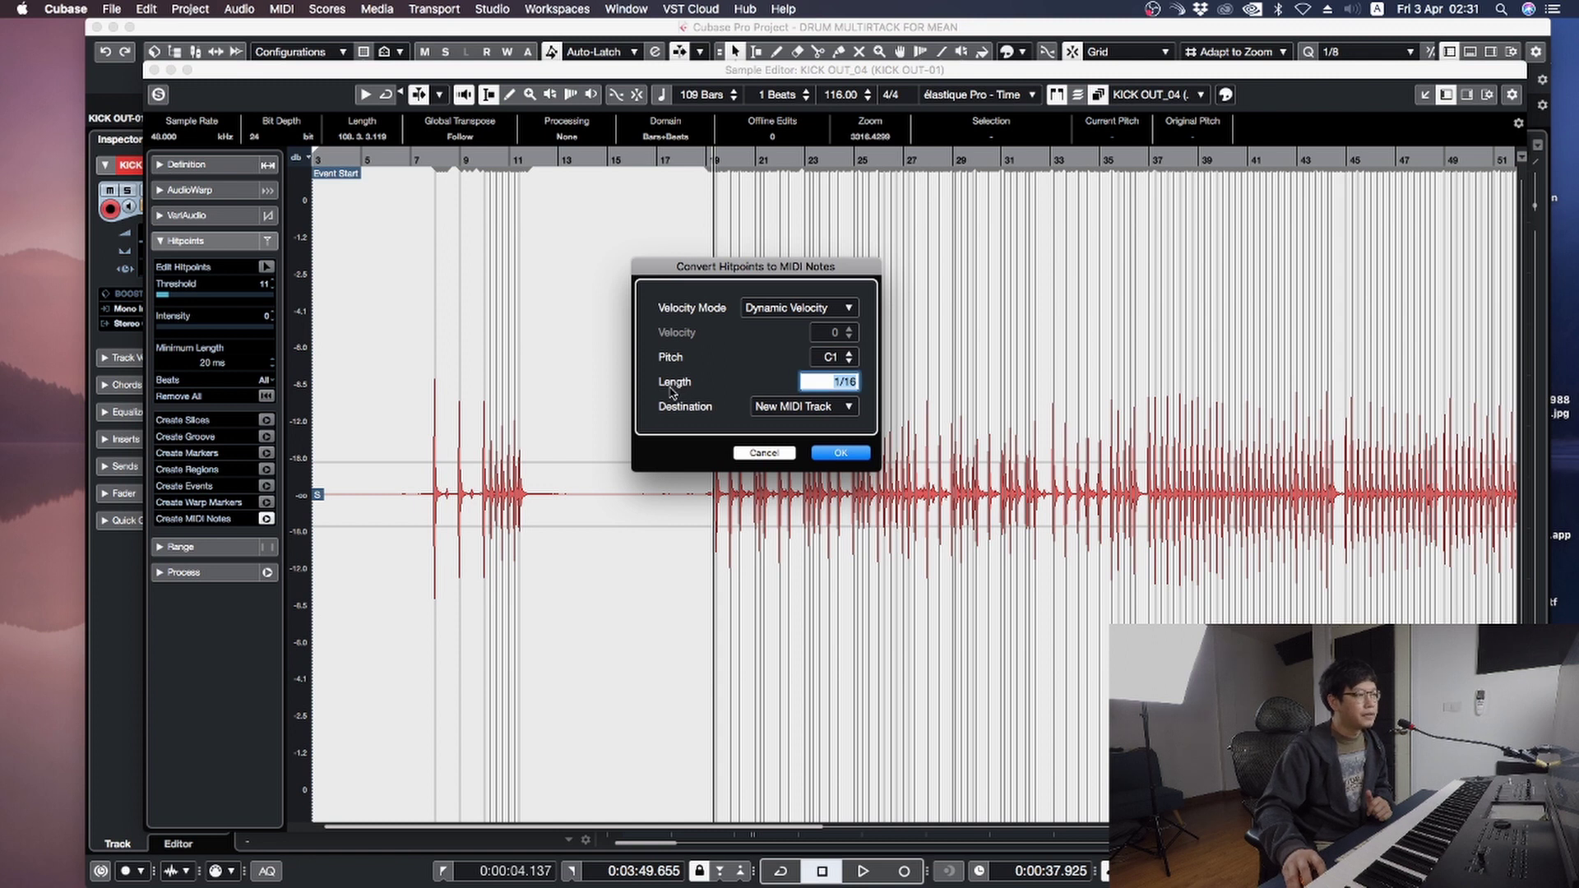
{"action": "left_click", "coordinate": [716, 423]}
{"action": "left_click", "coordinate": [850, 386]}
{"action": "left_click", "coordinate": [849, 379]}
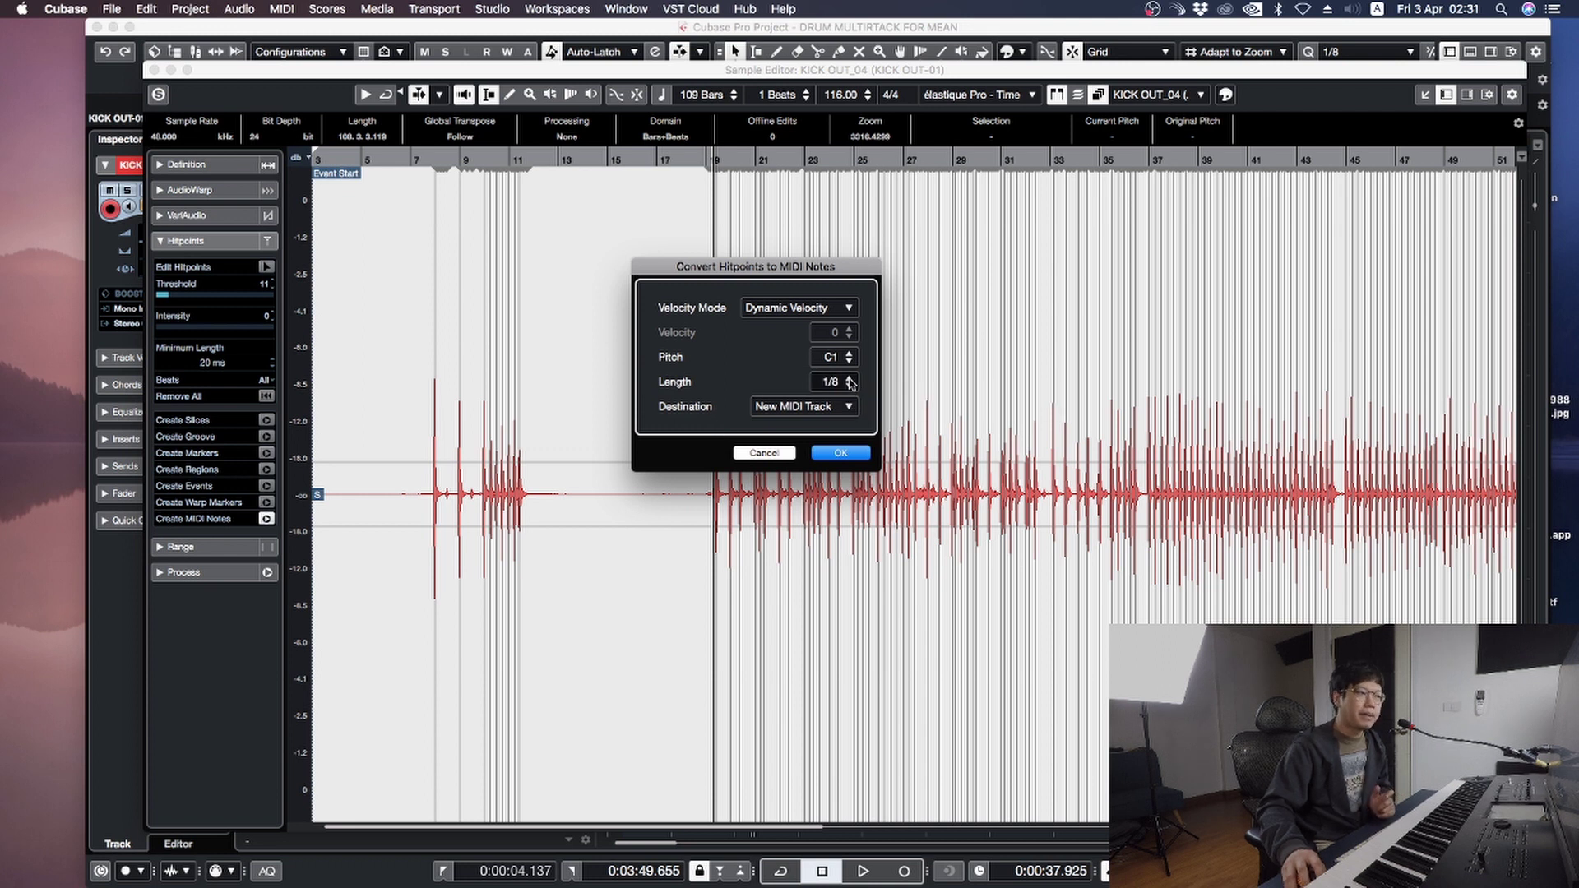
{"action": "left_click", "coordinate": [850, 387]}
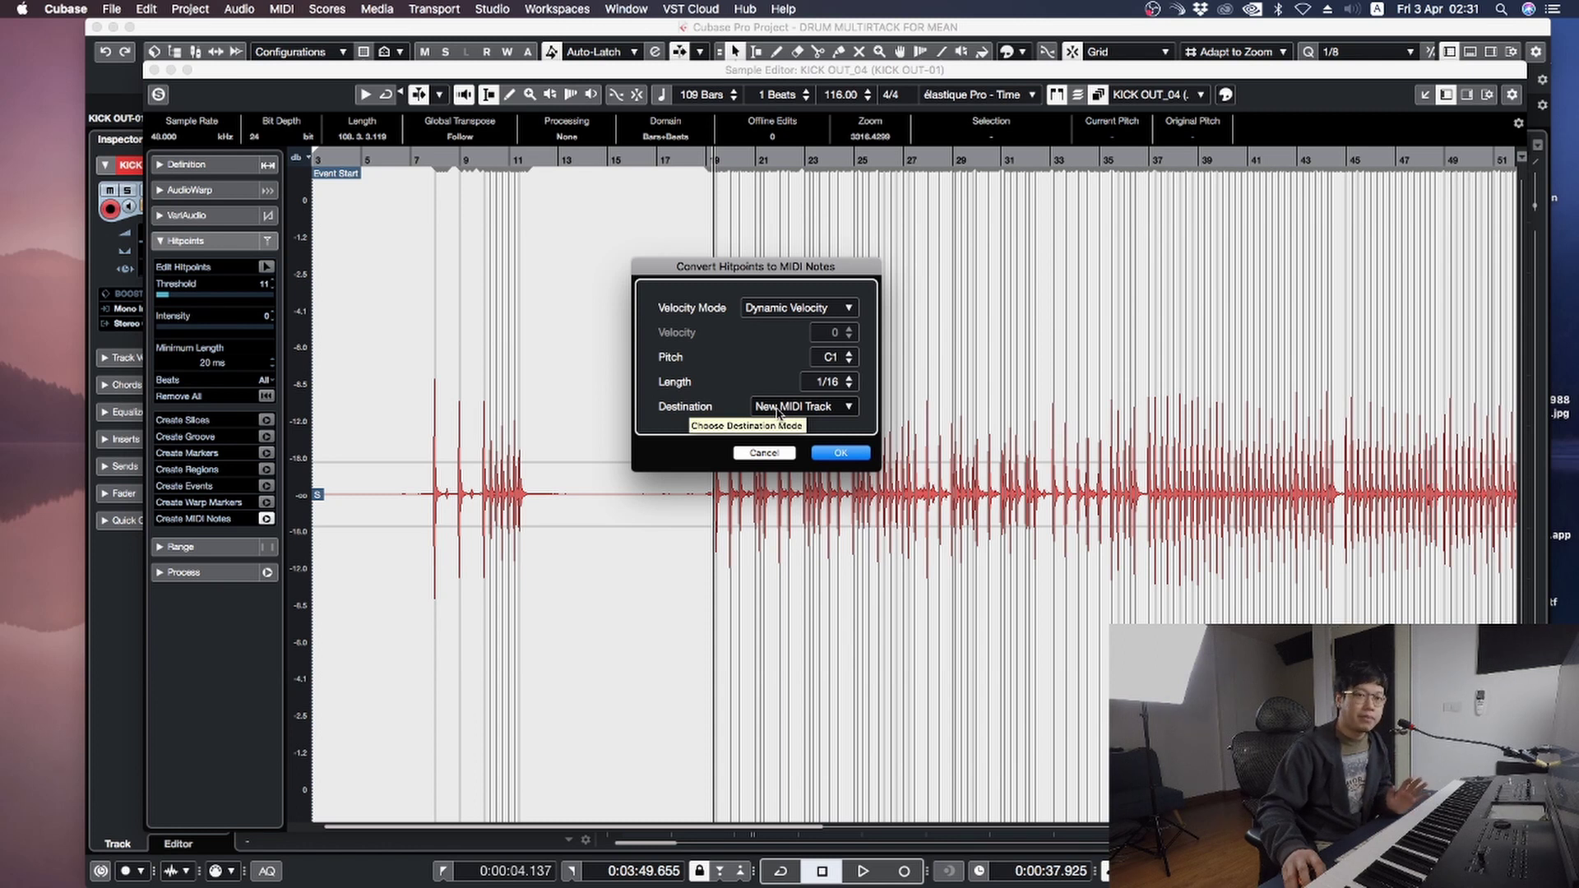
Convert the hitpoints with New MIDI Track as the destination and close the Sample Editor.
{"action": "left_click", "coordinate": [816, 411]}
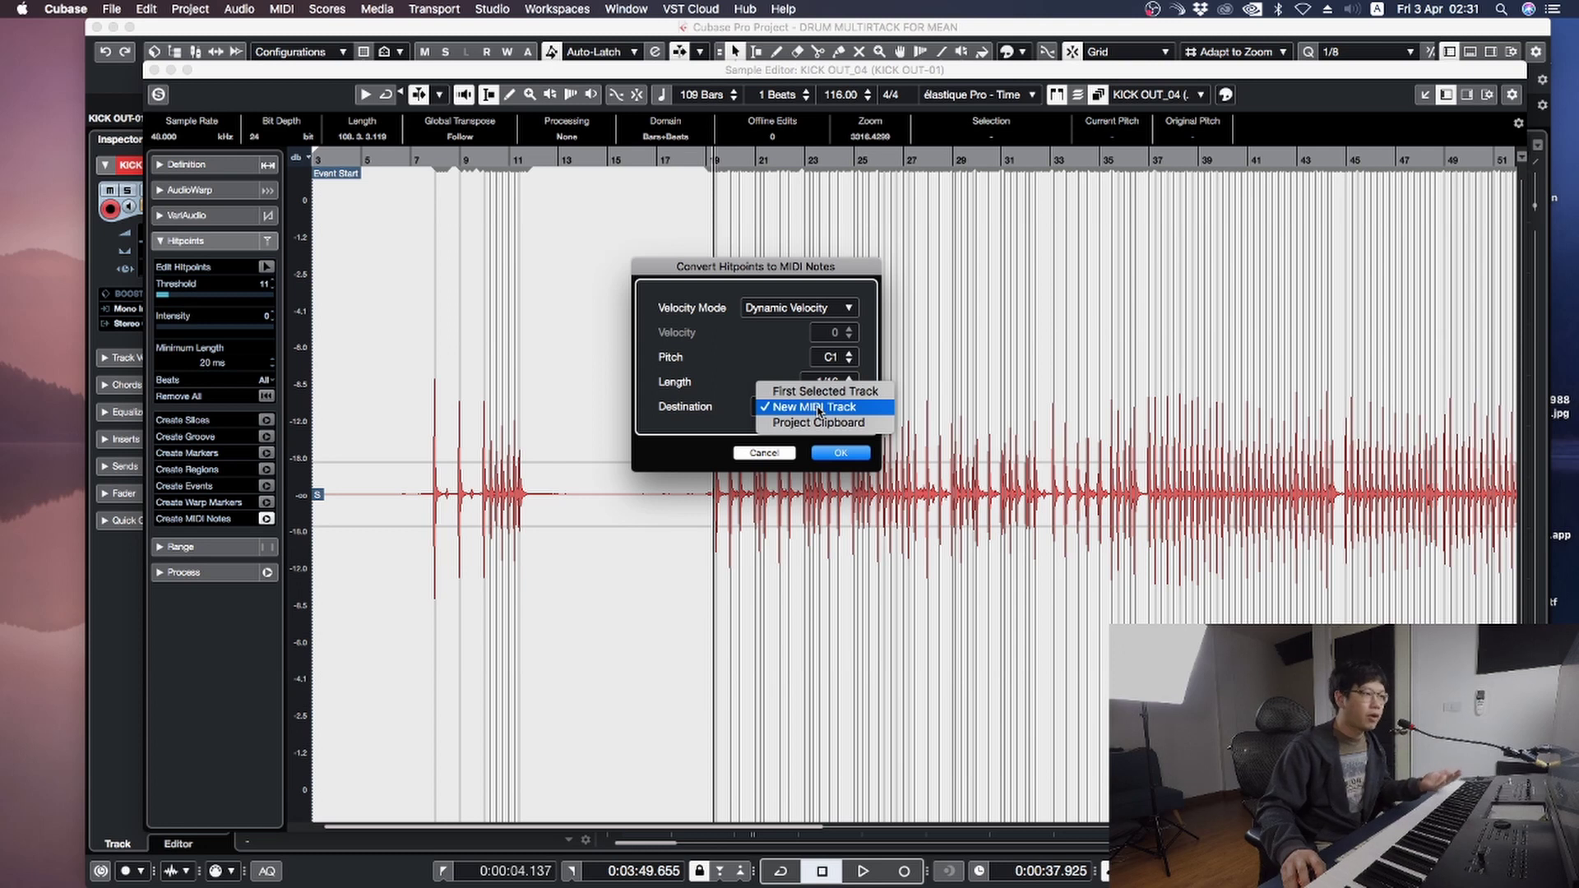
{"action": "left_click", "coordinate": [844, 406]}
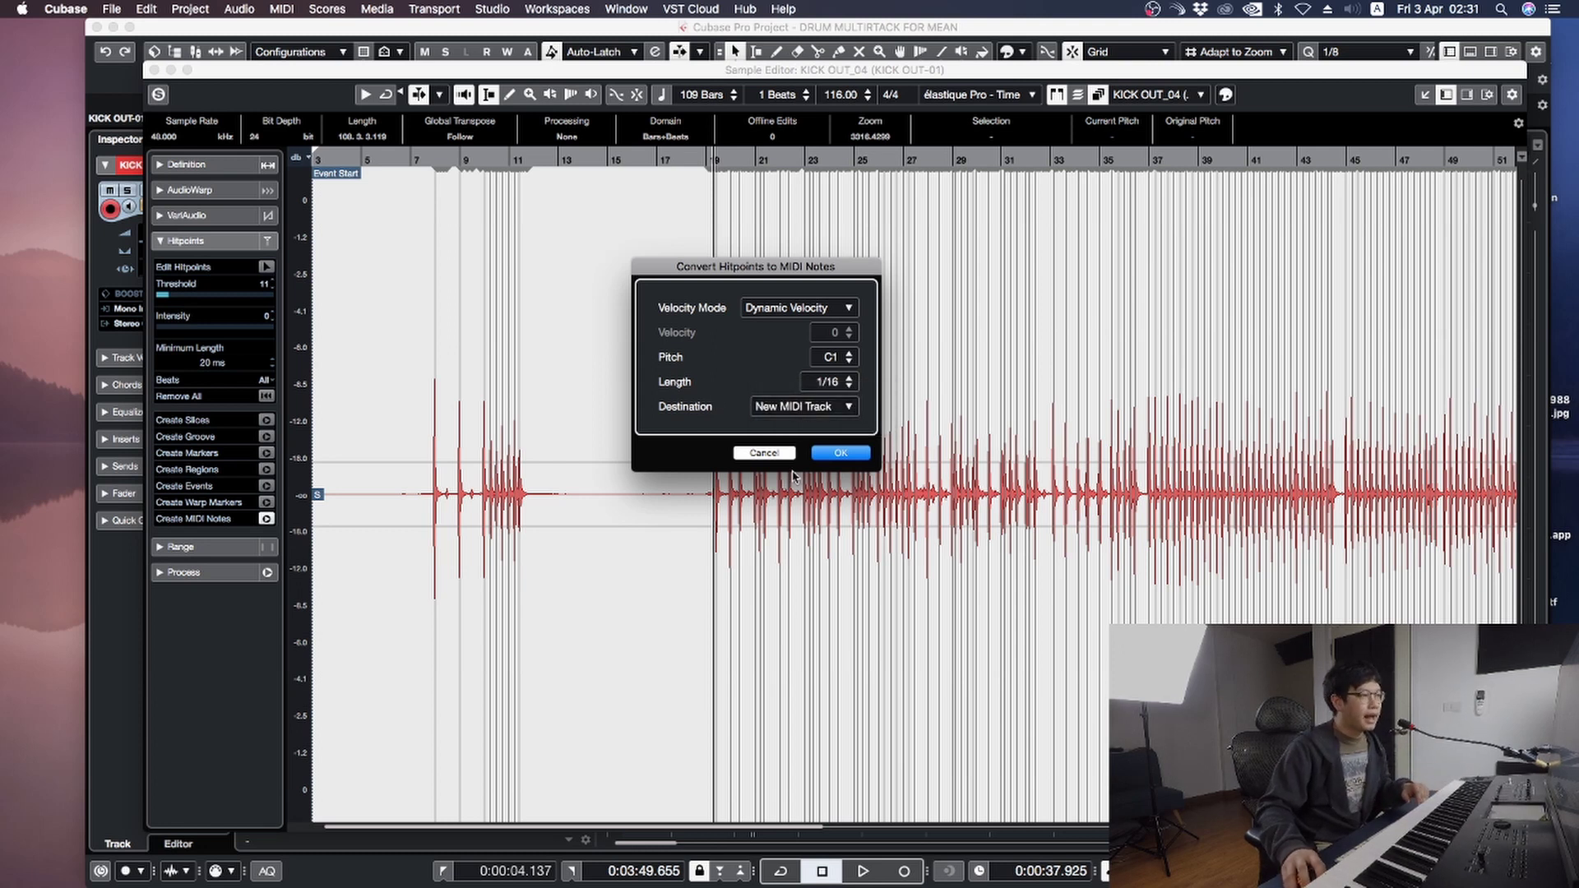
{"action": "left_click", "coordinate": [840, 453]}
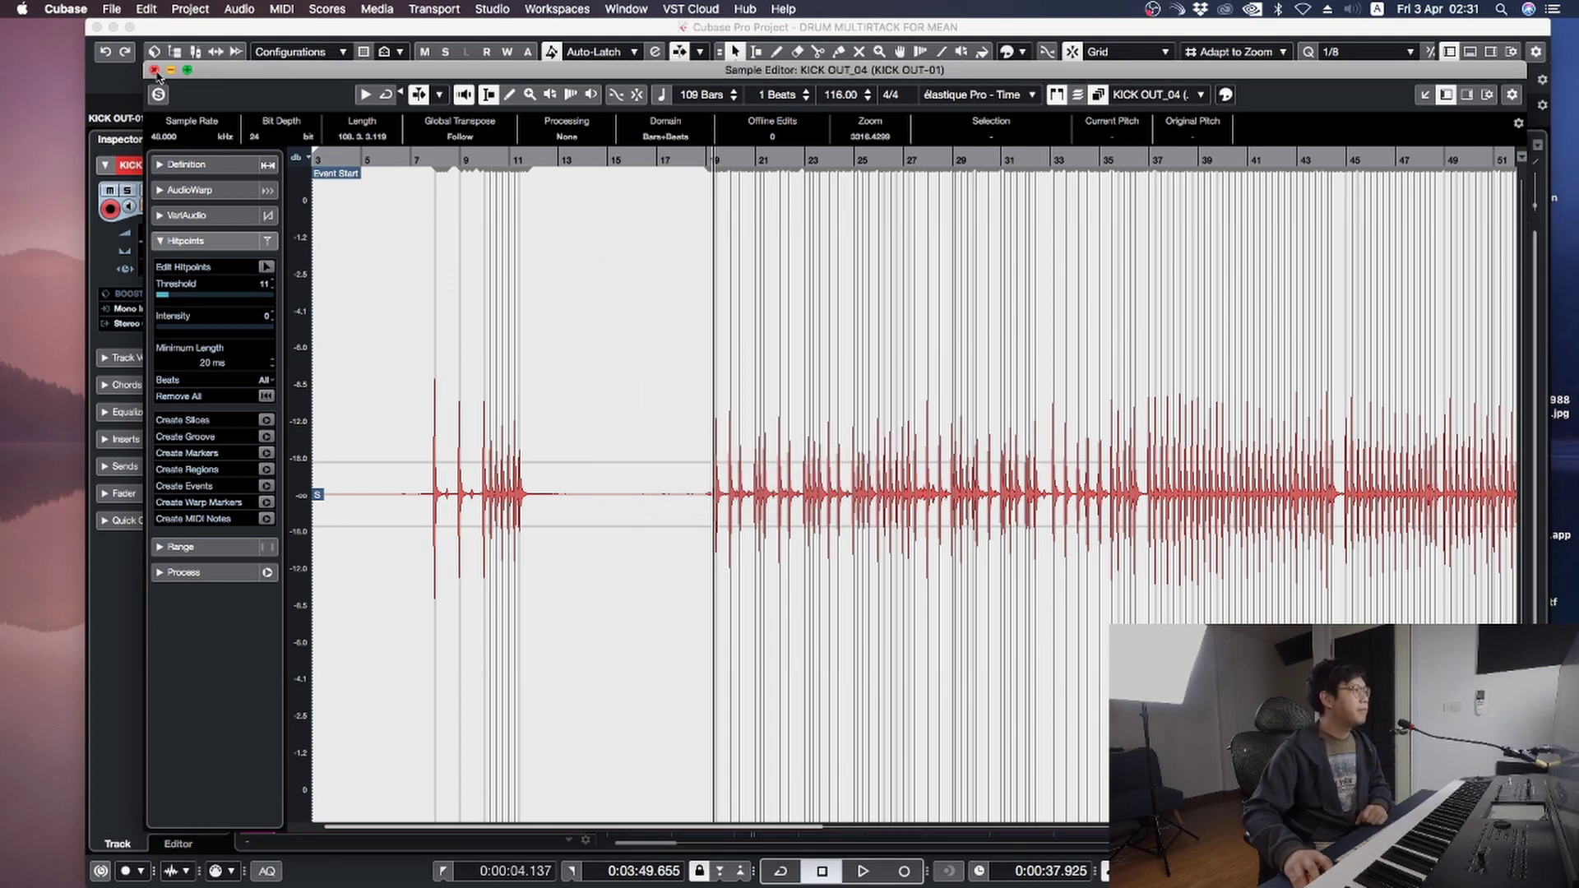
{"action": "left_click", "coordinate": [153, 70]}
{"action": "scroll", "coordinate": [892, 818], "scroll_direction": "down", "scroll_amount": 1}
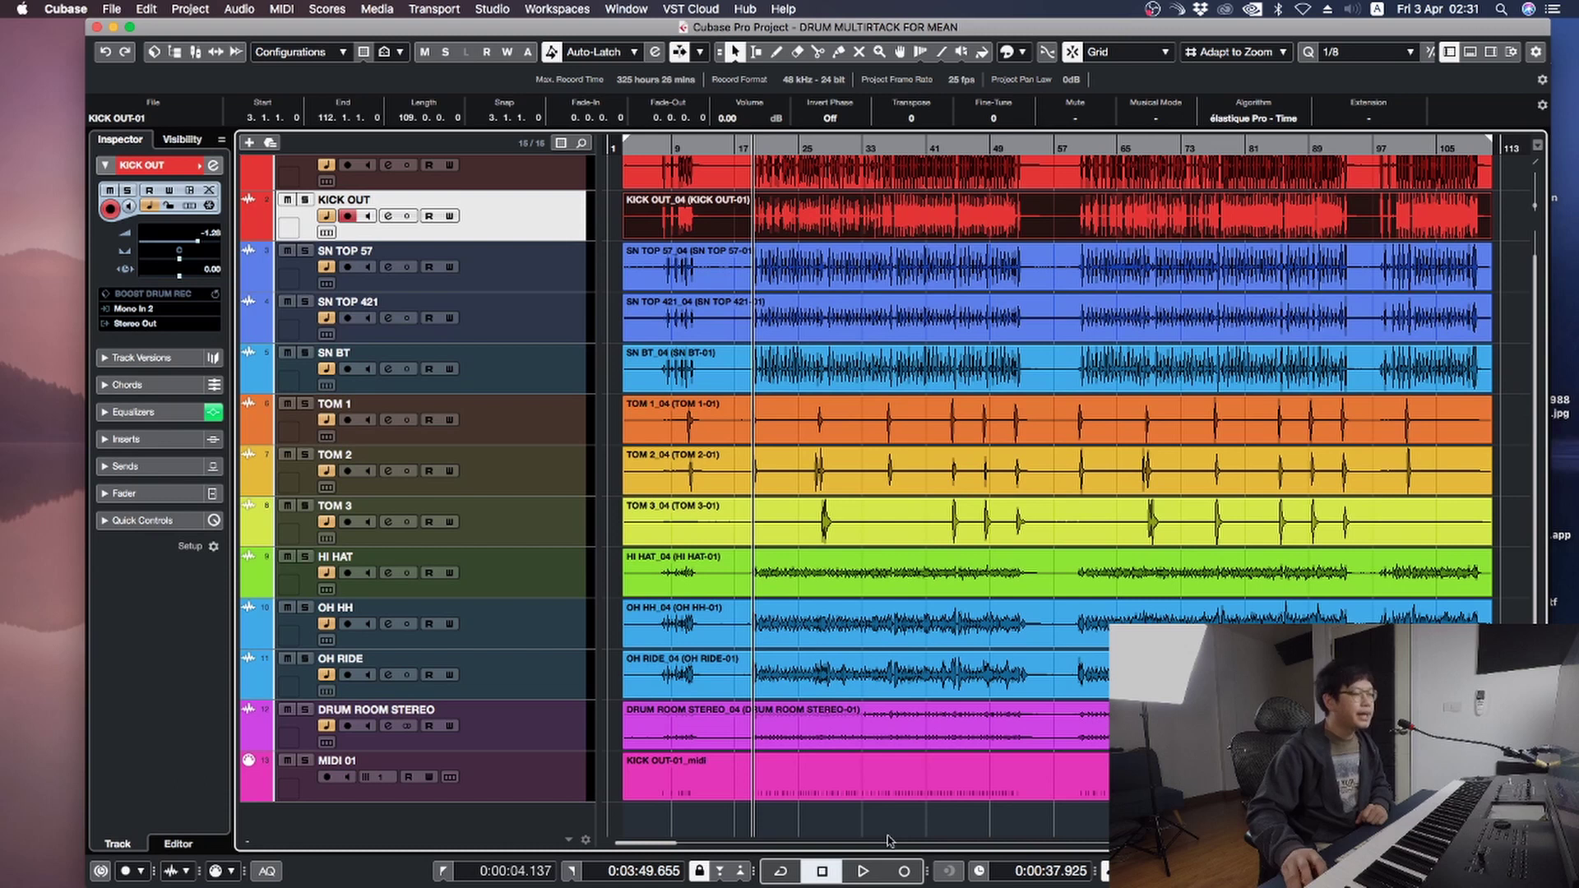
Examine the converted C1 kick notes and their velocities in the Key Editor, from the whole KICK OUT-01_midi part down to single bars.
{"action": "left_click", "coordinate": [892, 788]}
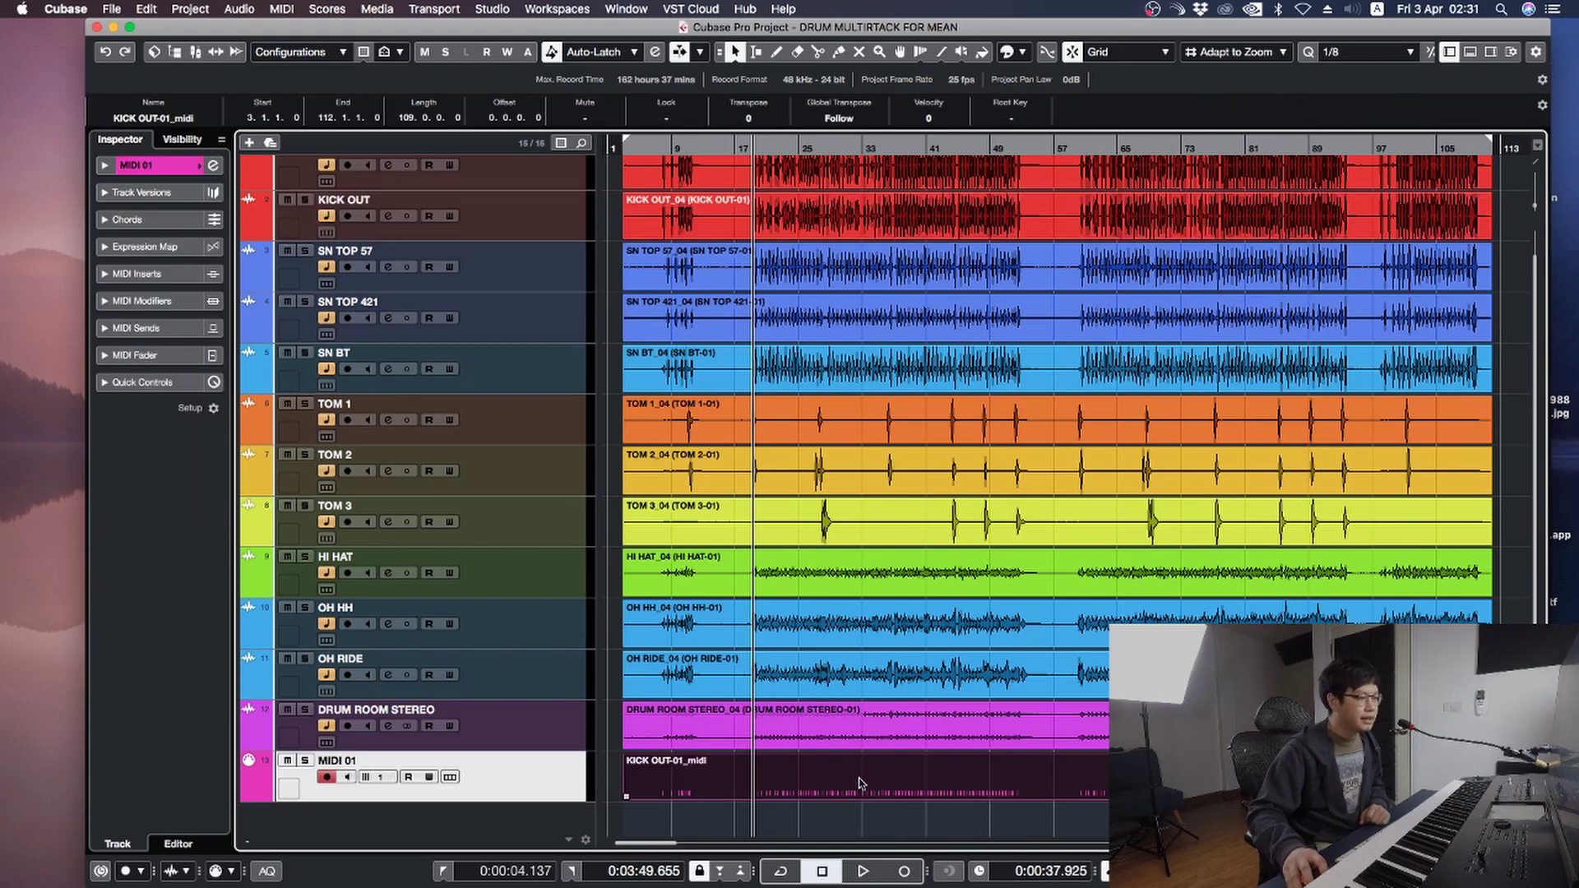
{"action": "double_click", "coordinate": [860, 782]}
{"action": "scroll", "coordinate": [592, 673], "scroll_direction": "down", "scroll_amount": 5}
{"action": "left_click_drag", "start_coordinate": [885, 233], "coordinate": [115, 403]}
{"action": "key", "text": "h"}
{"action": "left_click", "coordinate": [434, 116]}
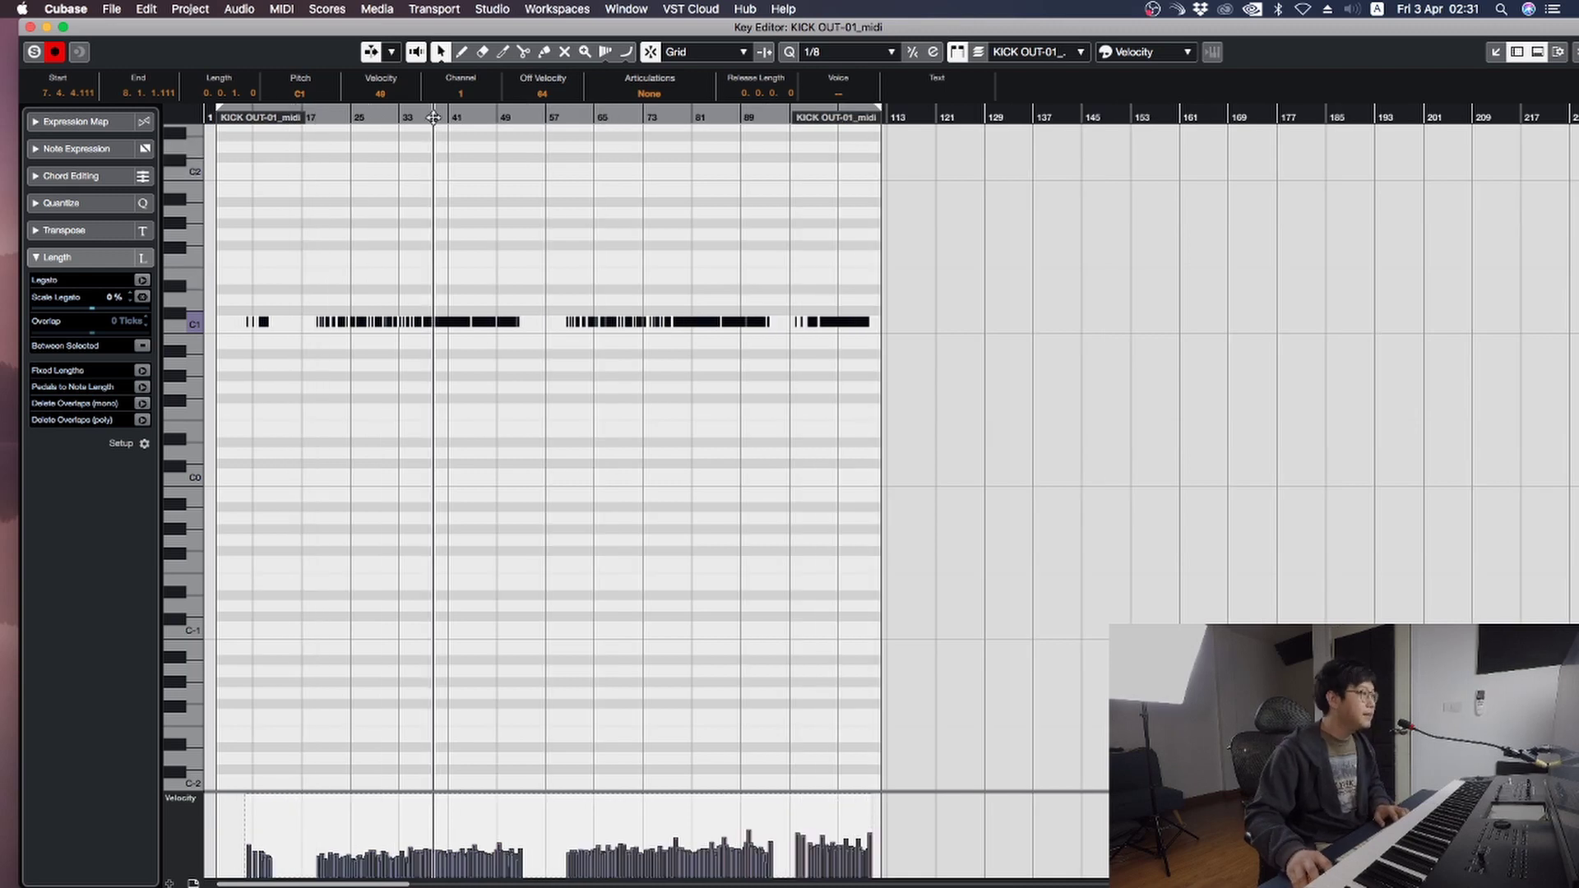
{"action": "key", "text": "h"}
{"action": "key", "text": "h"}
{"action": "key", "text": "h"}
{"action": "key", "text": "h"}
{"action": "key", "text": "h"}
{"action": "key", "text": "h"}
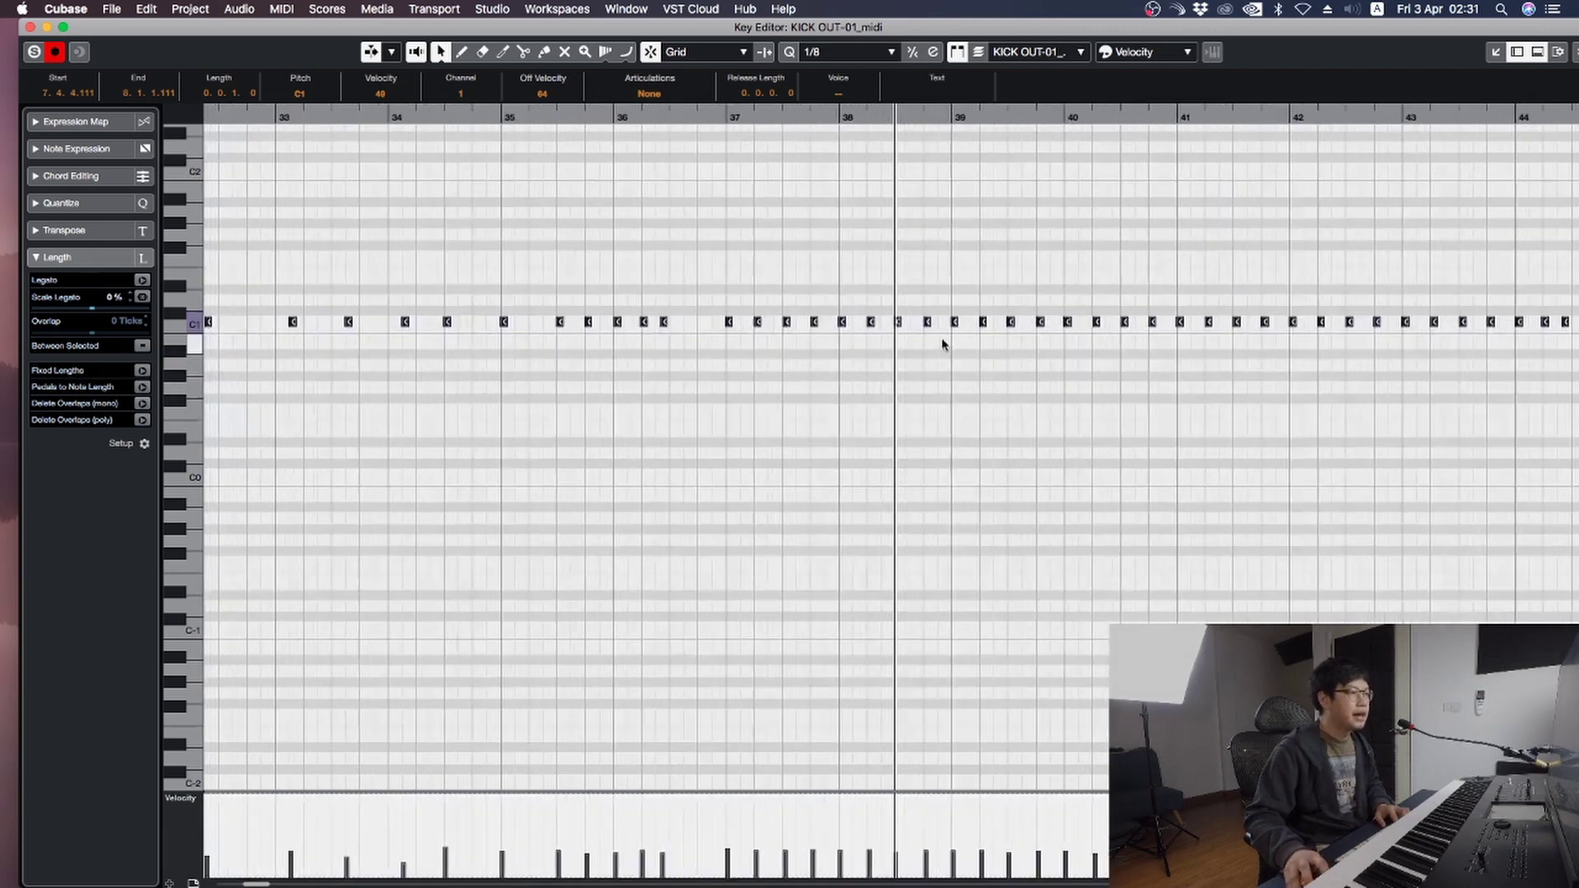
Close the Key Editor and move the MIDI 01 track directly below the KICK OUT track.
{"action": "key", "text": "Escape"}
{"action": "left_click_drag", "start_coordinate": [532, 765], "coordinate": [455, 247]}
Examine how the MIDI 01 notes line up with the kick waveforms around bar 19.
{"action": "left_click", "coordinate": [801, 148]}
{"action": "key", "text": "h"}
{"action": "key", "text": "h"}
{"action": "key", "text": "h"}
{"action": "key", "text": "h"}
{"action": "key", "text": "g"}
{"action": "key", "text": "g"}
{"action": "key", "text": "h"}
{"action": "key", "text": "h"}
{"action": "key", "text": "h"}
{"action": "key", "text": "h"}
{"action": "key", "text": "h"}
{"action": "key", "text": "g"}
{"action": "key", "text": "g"}
{"action": "key", "text": "g"}
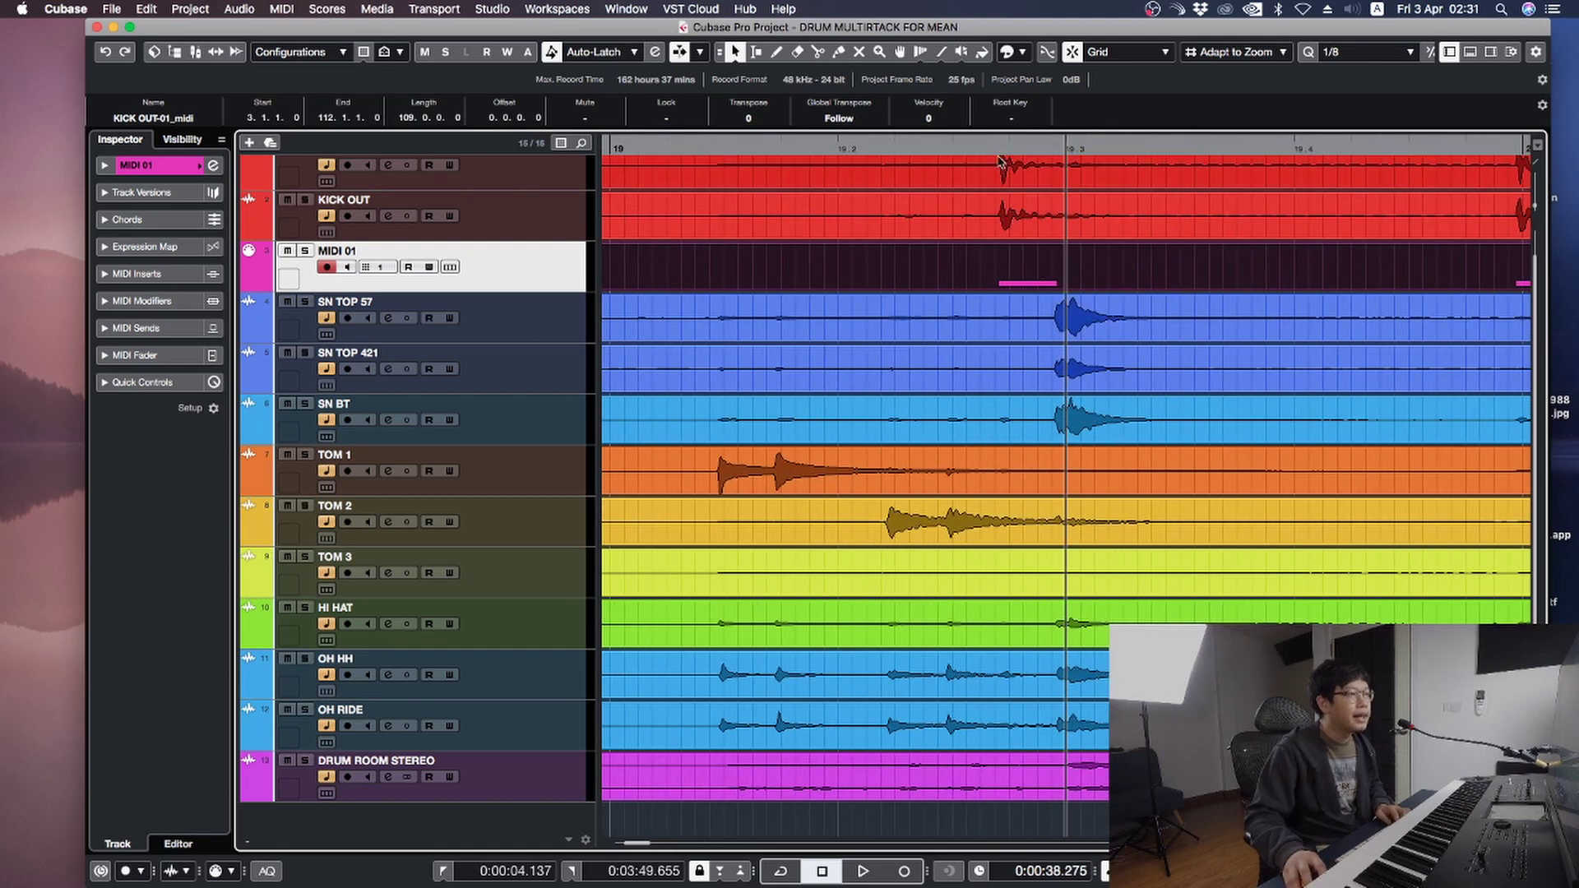
{"action": "key", "text": "g"}
{"action": "key", "text": "g"}
{"action": "key", "text": "g"}
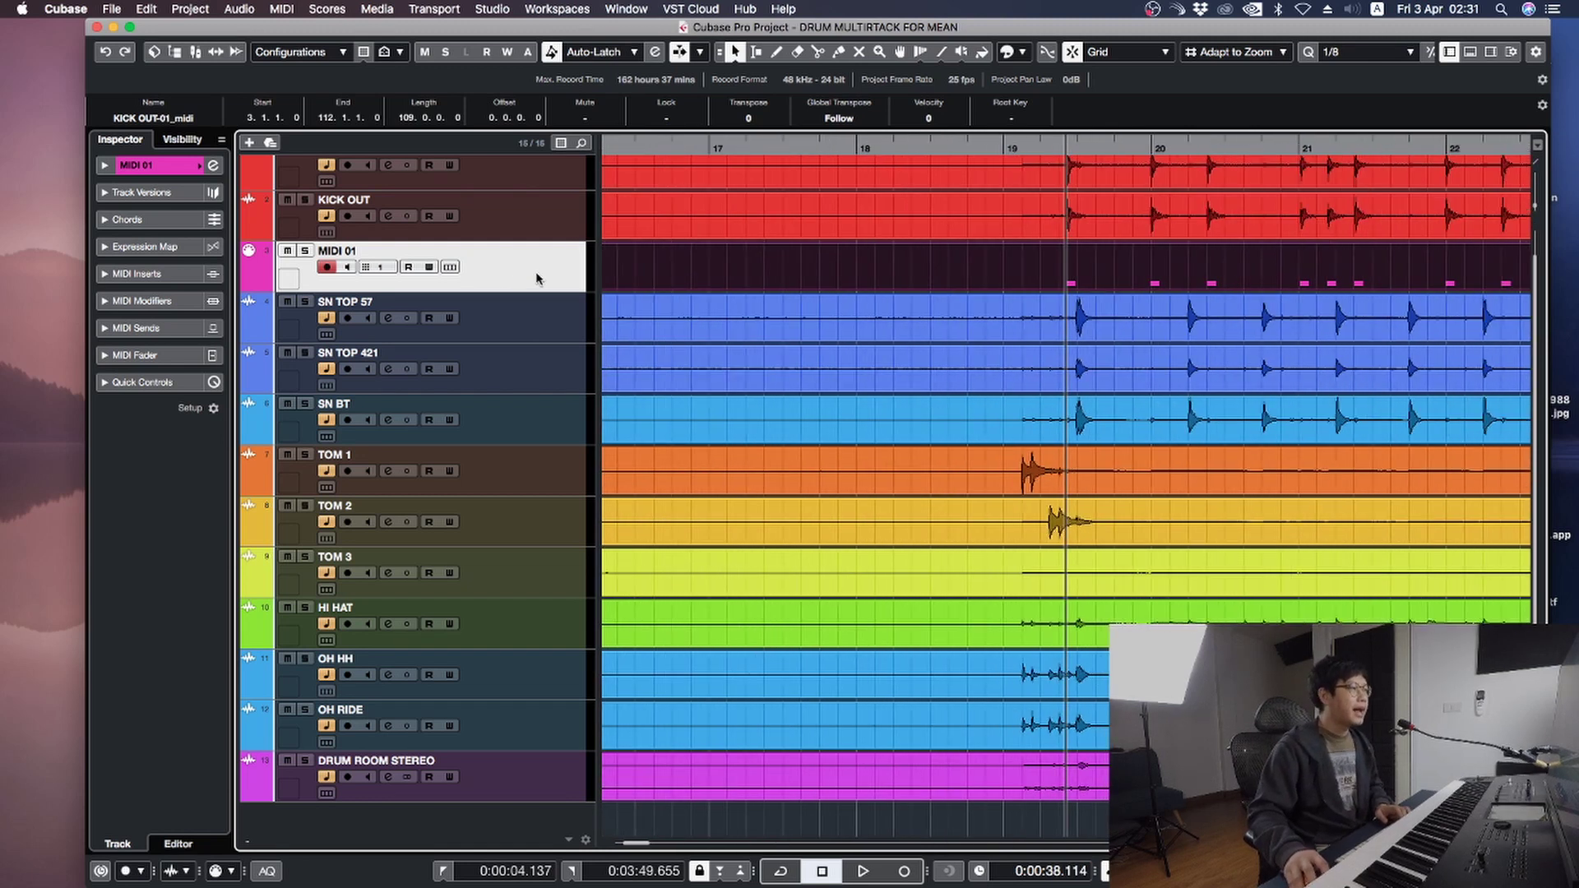
{"action": "key", "text": "g"}
{"action": "key", "text": "g"}
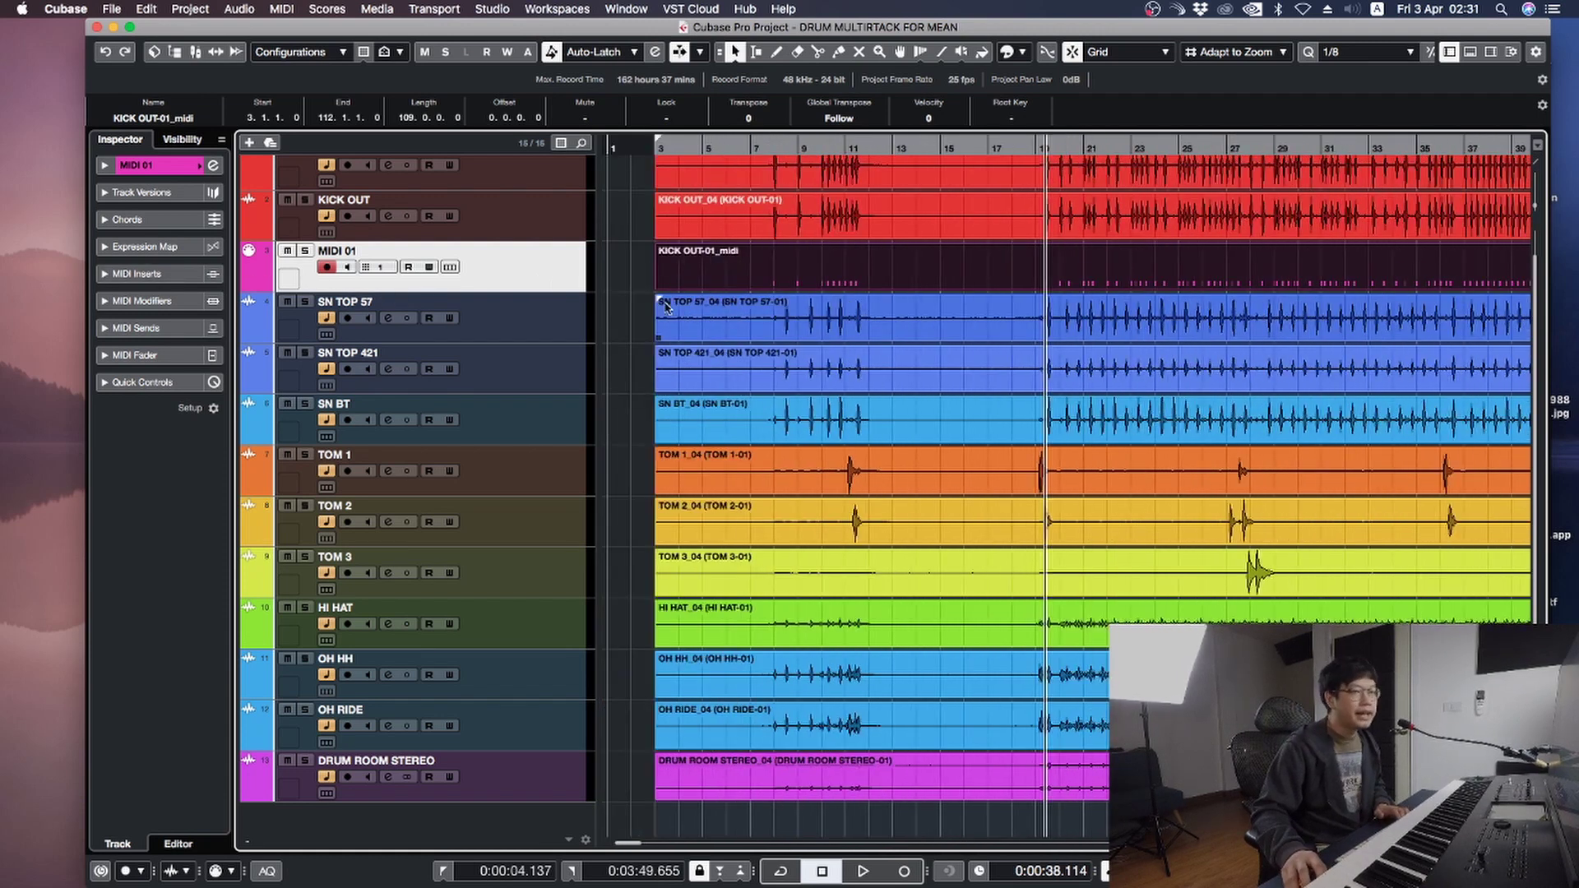
Add one instrument track below KICK OUT using Groove Agent SE with Stereo Out as the audio output.
{"action": "right_click", "coordinate": [526, 230]}
{"action": "mouse_move", "coordinate": [568, 233]}
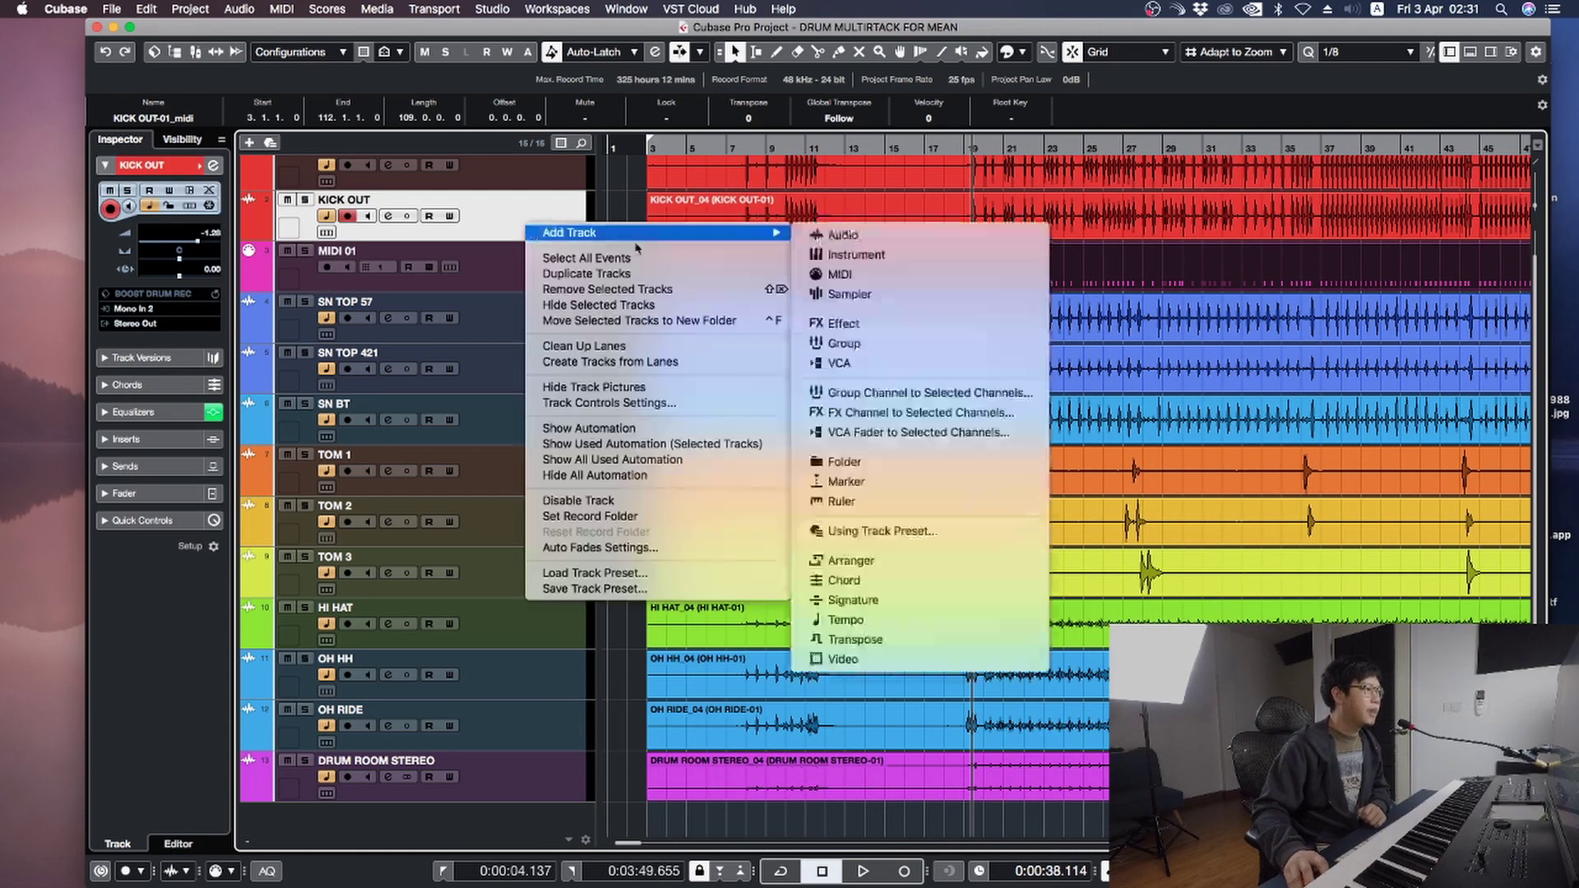
{"action": "left_click", "coordinate": [873, 254]}
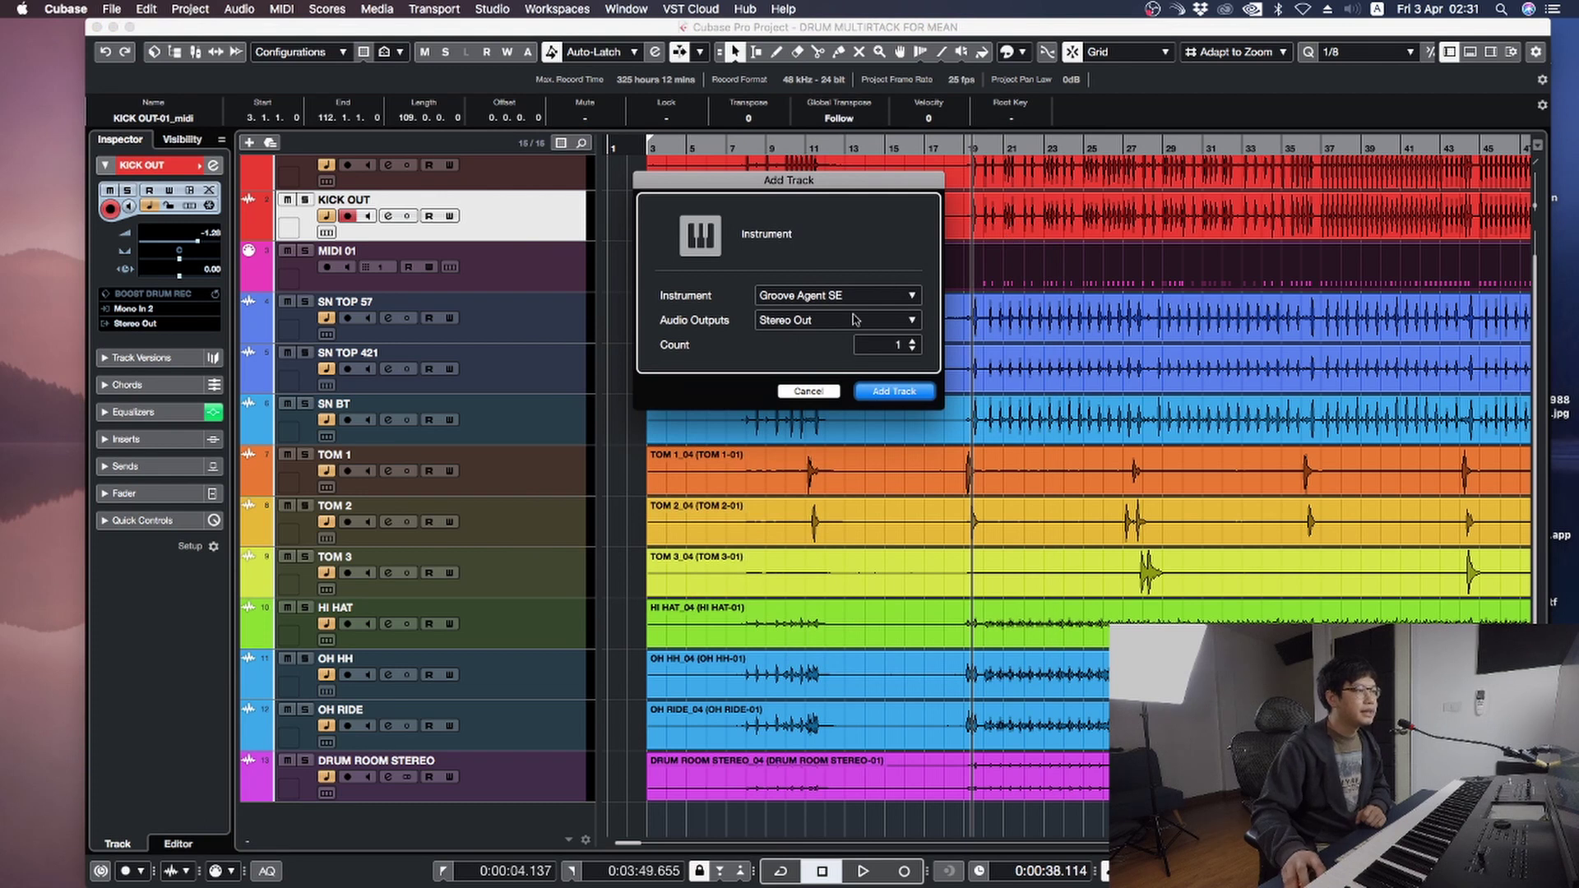
{"action": "left_click", "coordinate": [894, 391]}
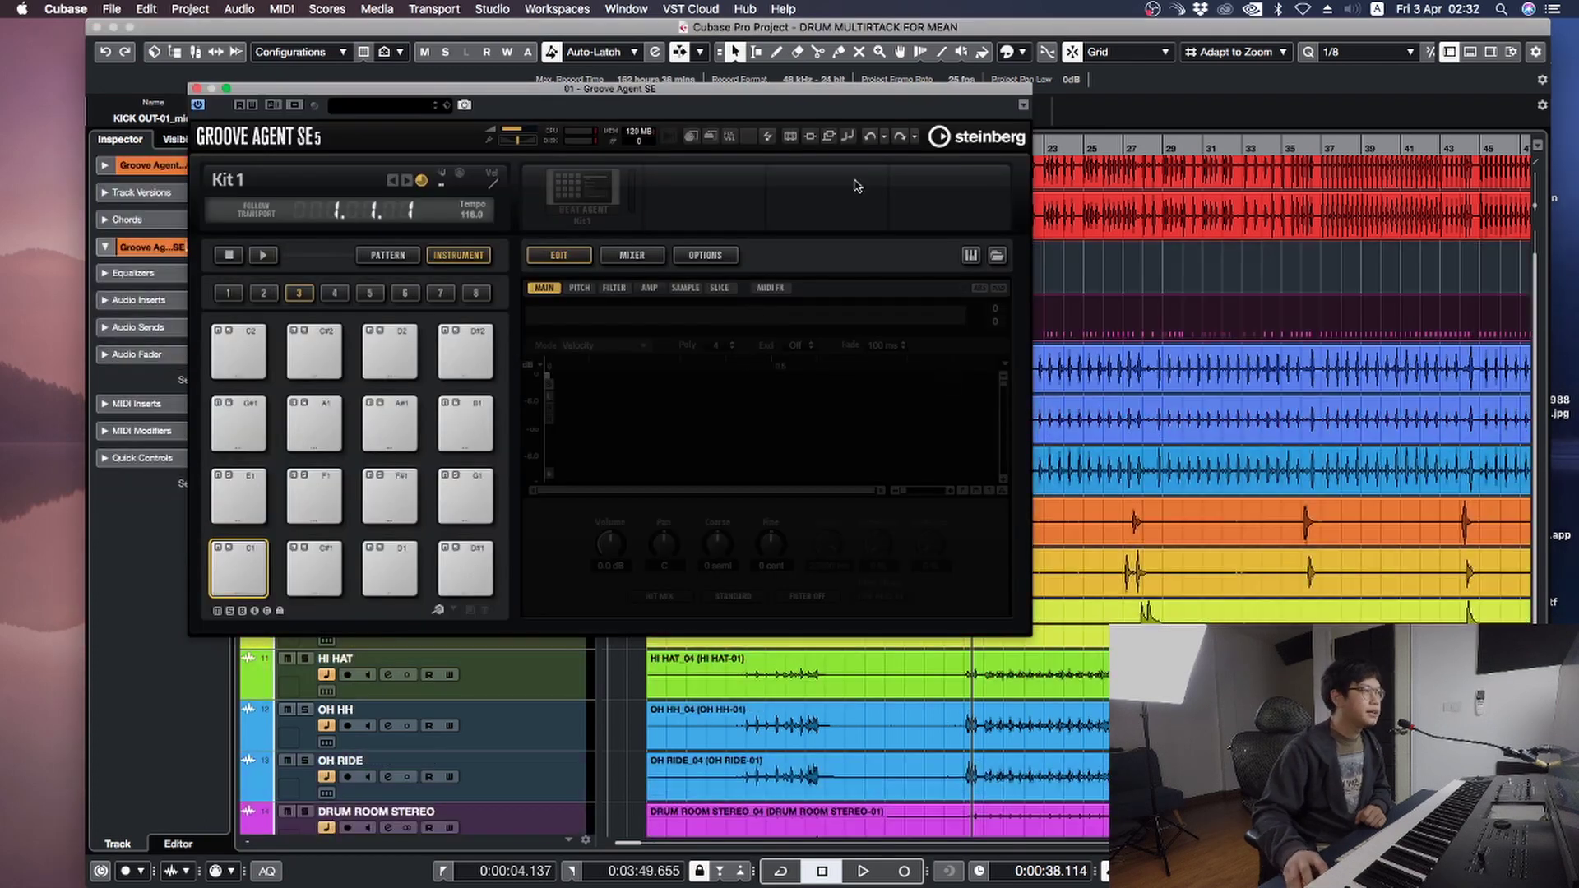
Load the Addielove kit in Groove Agent SE and close the instrument window.
{"action": "left_click", "coordinate": [996, 255]}
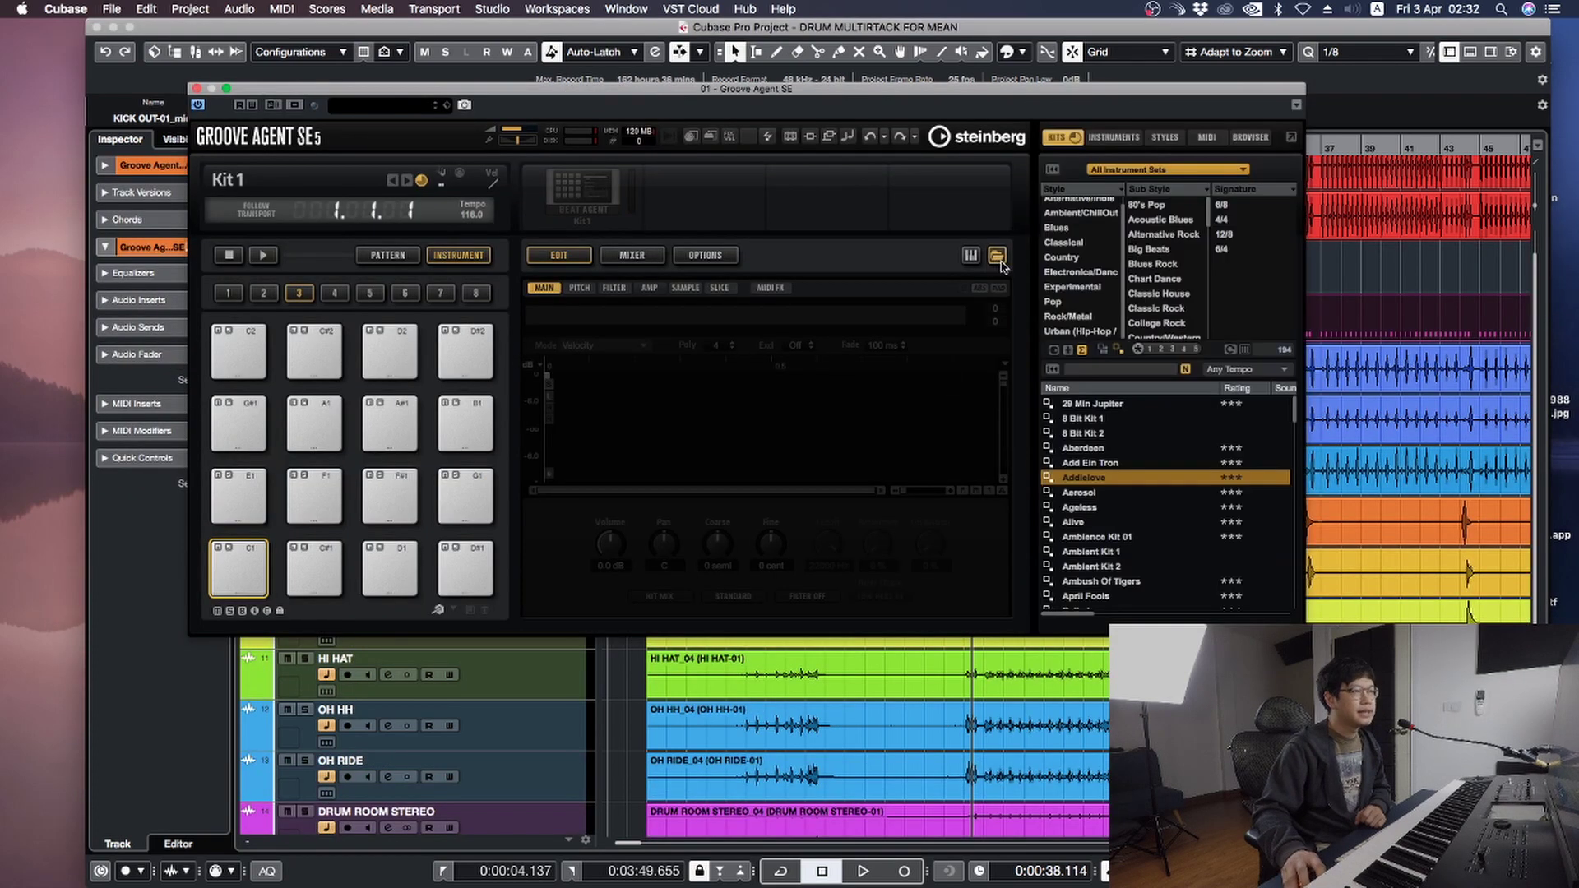
{"action": "double_click", "coordinate": [1102, 479]}
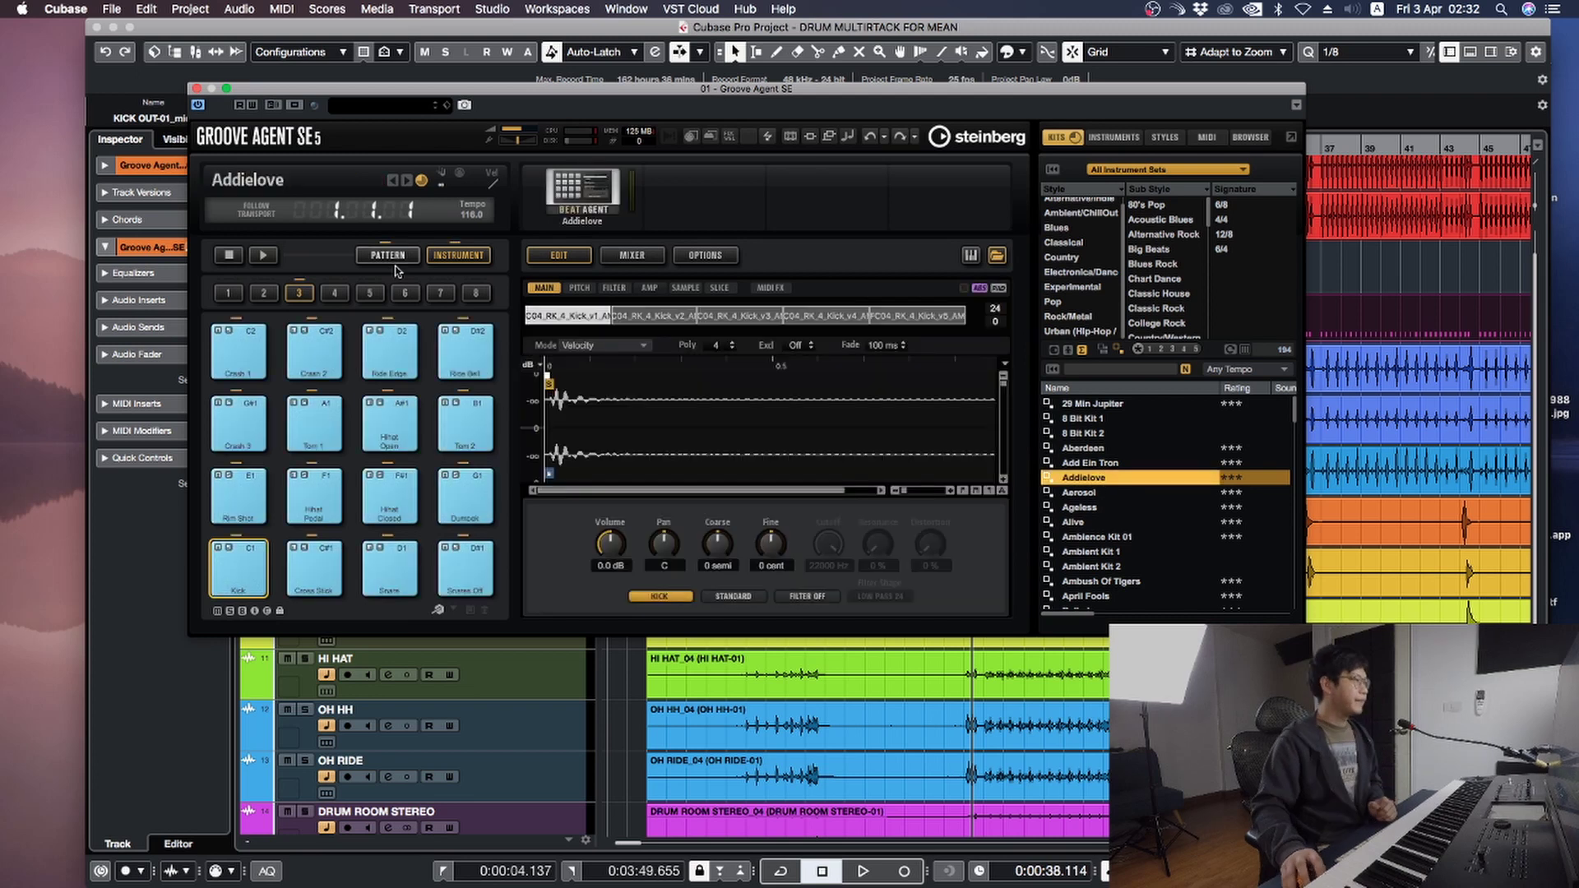
{"action": "left_click", "coordinate": [197, 88]}
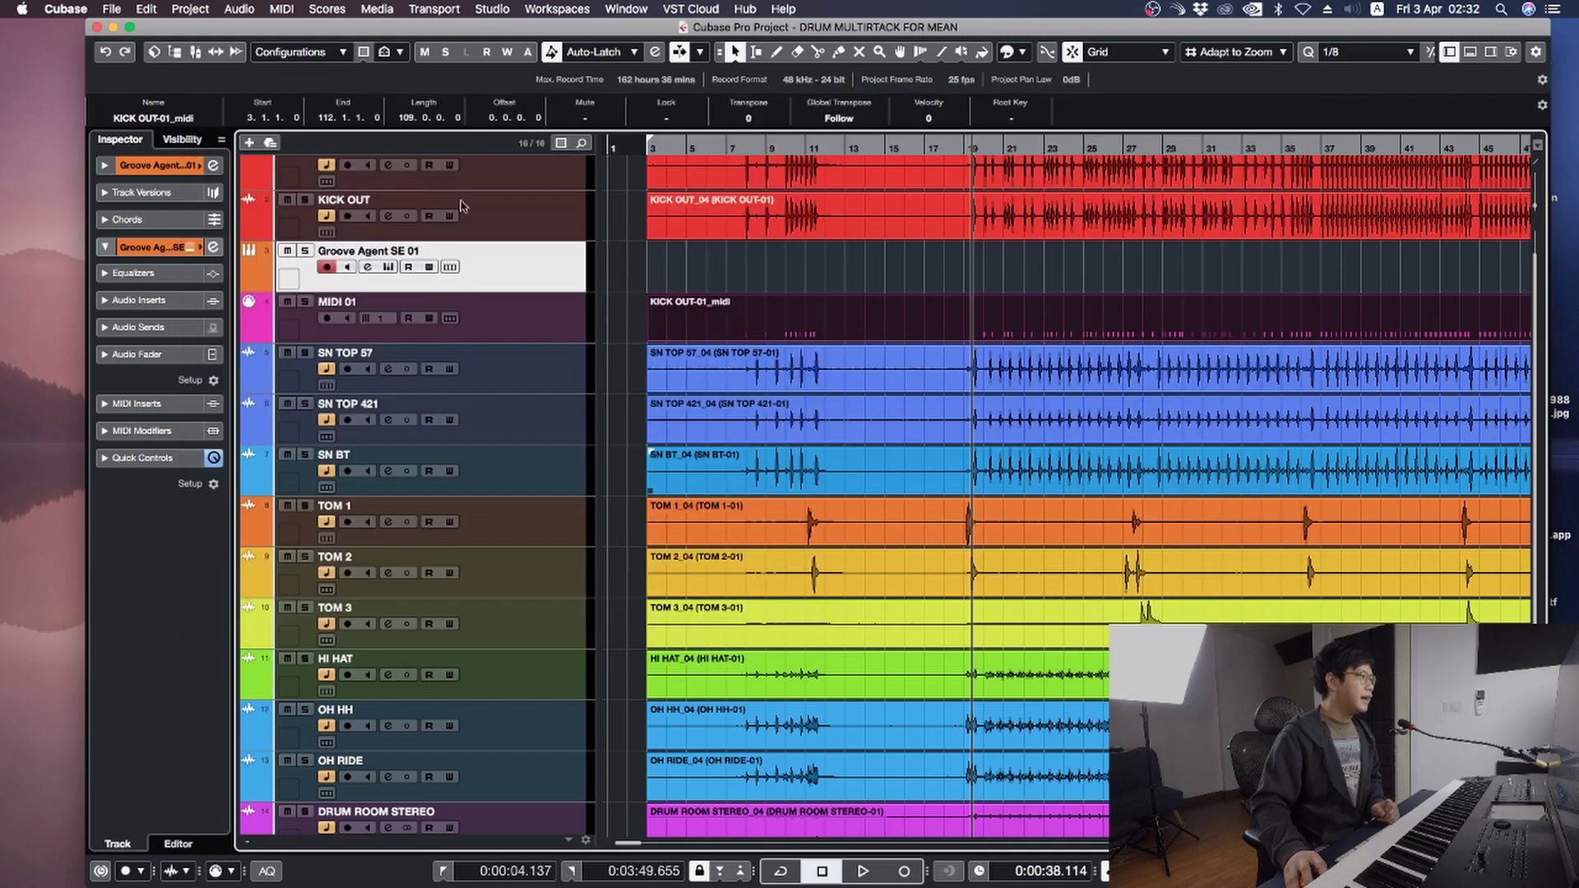
Move the KICK OUT-01_midi part from the MIDI 01 track up to the Groove Agent SE 01 track.
{"action": "left_click", "coordinate": [913, 280]}
{"action": "left_click", "coordinate": [522, 341]}
{"action": "left_click", "coordinate": [803, 335]}
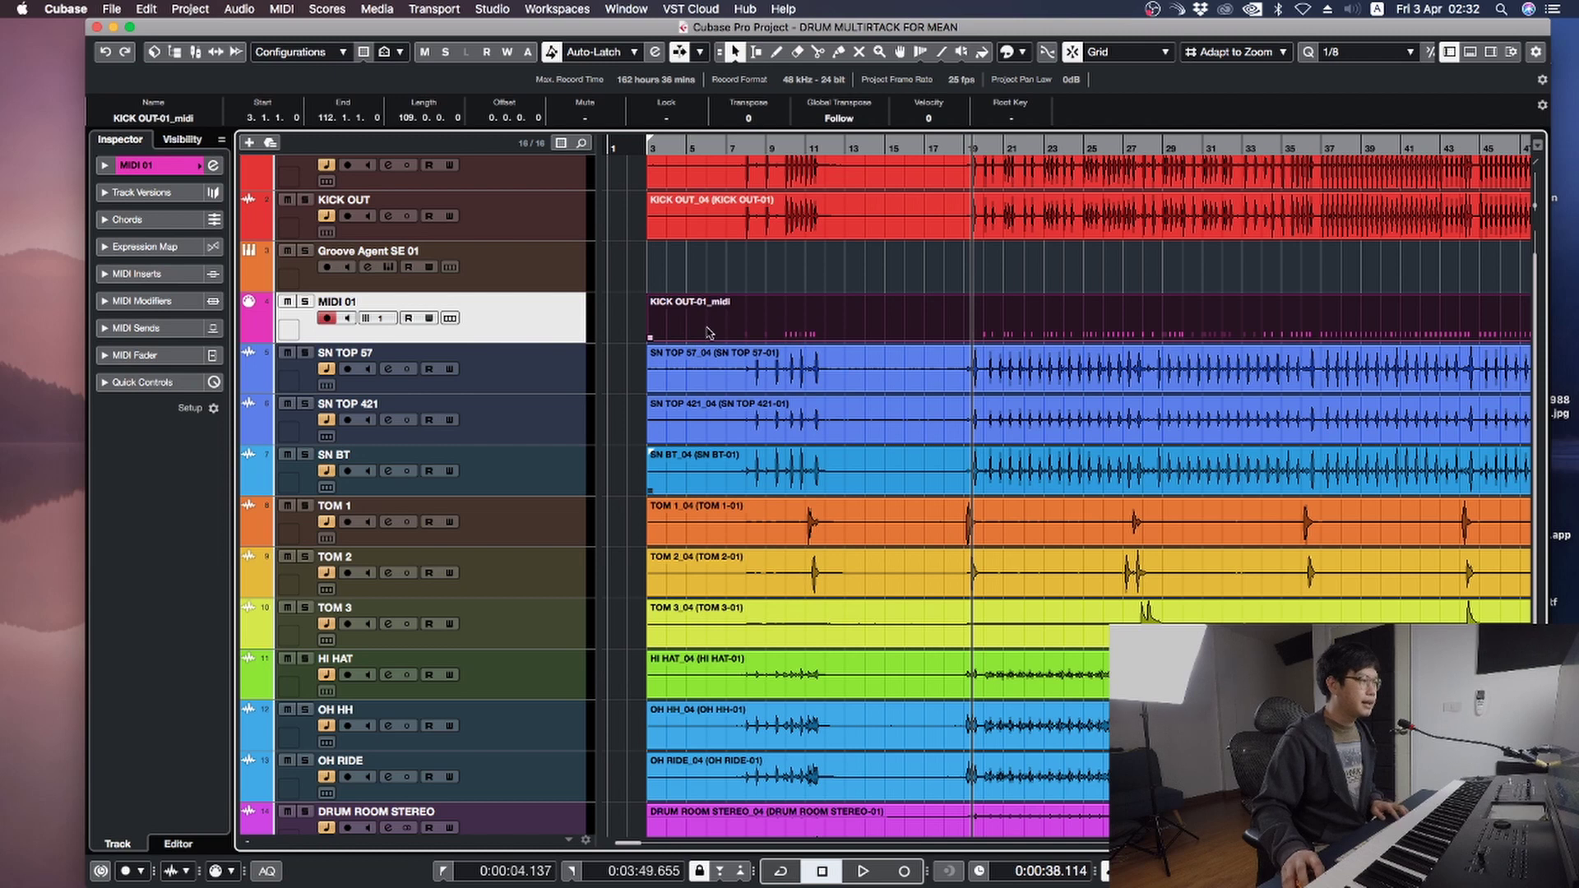
{"action": "left_click_drag", "start_coordinate": [709, 333], "coordinate": [711, 282]}
{"action": "left_click", "coordinate": [736, 326]}
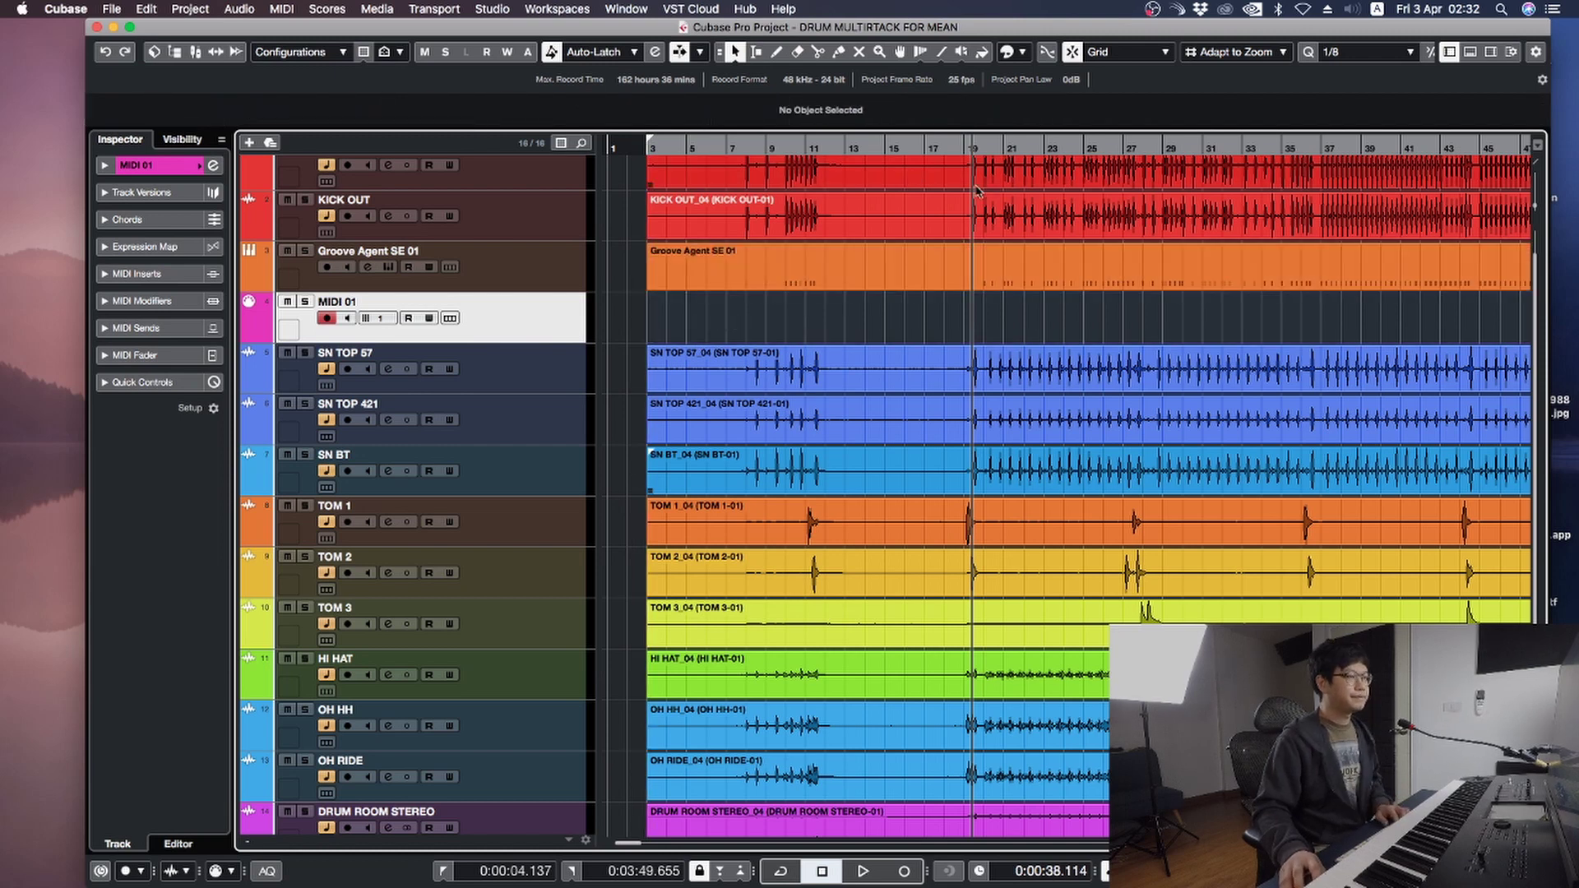
Solo the KICK IN, KICK OUT and Groove Agent SE 01 tracks together and play them from about bar 19.
{"action": "key", "text": "h"}
{"action": "key", "text": "h"}
{"action": "key", "text": "h"}
{"action": "key", "text": "h"}
{"action": "key", "text": "h"}
{"action": "key", "text": "h"}
{"action": "key", "text": "j"}
{"action": "left_click", "coordinate": [1051, 151]}
{"action": "left_click", "coordinate": [529, 251]}
{"action": "scroll", "coordinate": [540, 230], "scroll_direction": "up", "scroll_amount": 1}
{"action": "left_click", "coordinate": [542, 199], "text": "shift"}
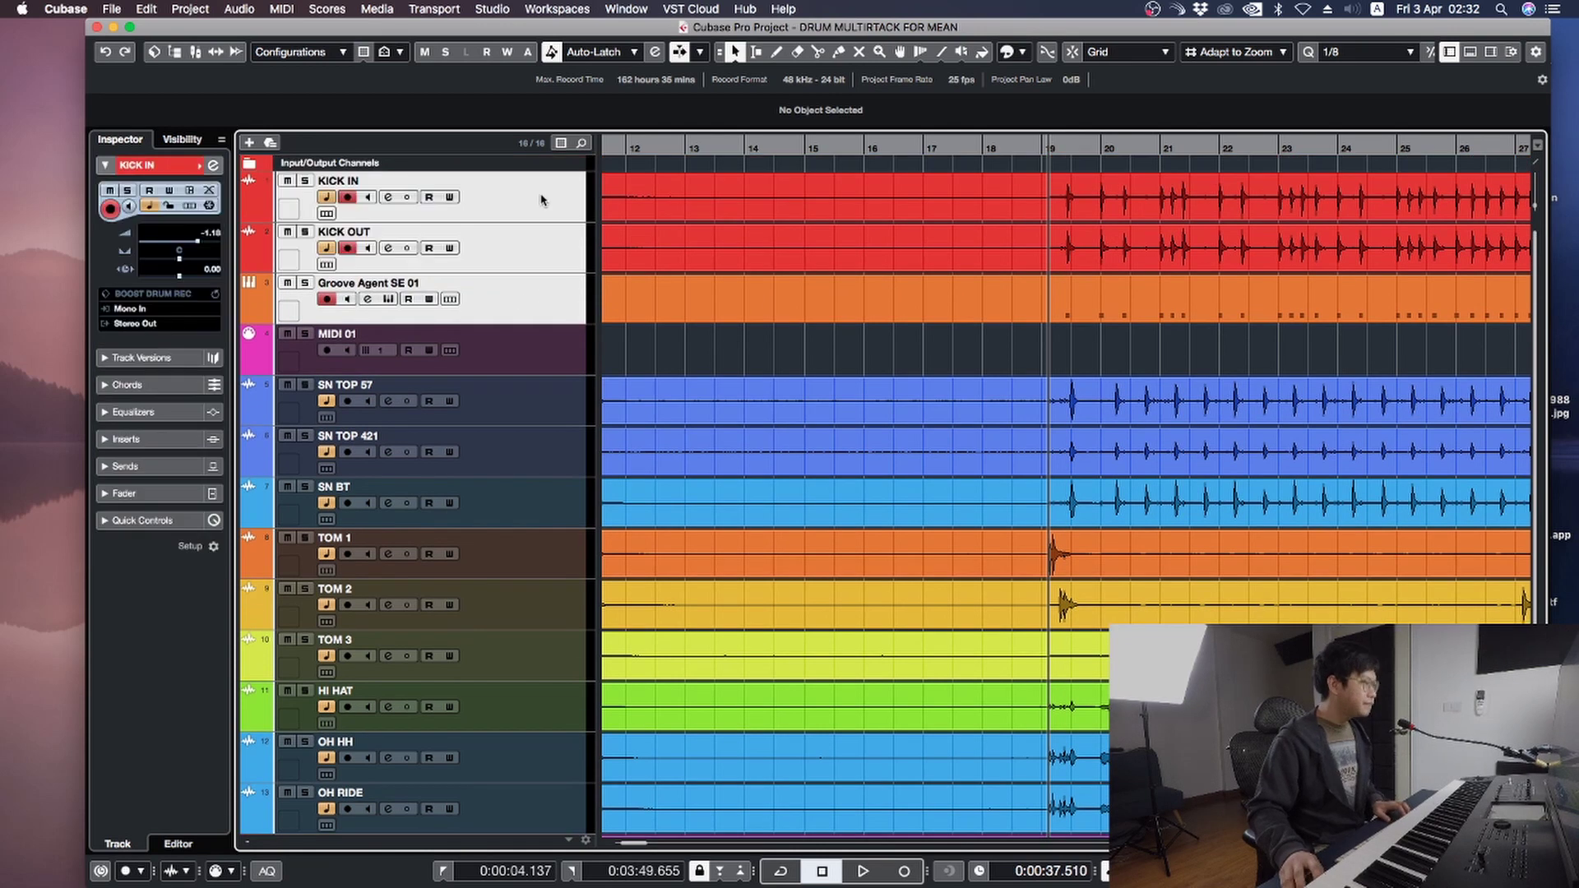
{"action": "key", "text": "s"}
{"action": "key", "text": "space"}
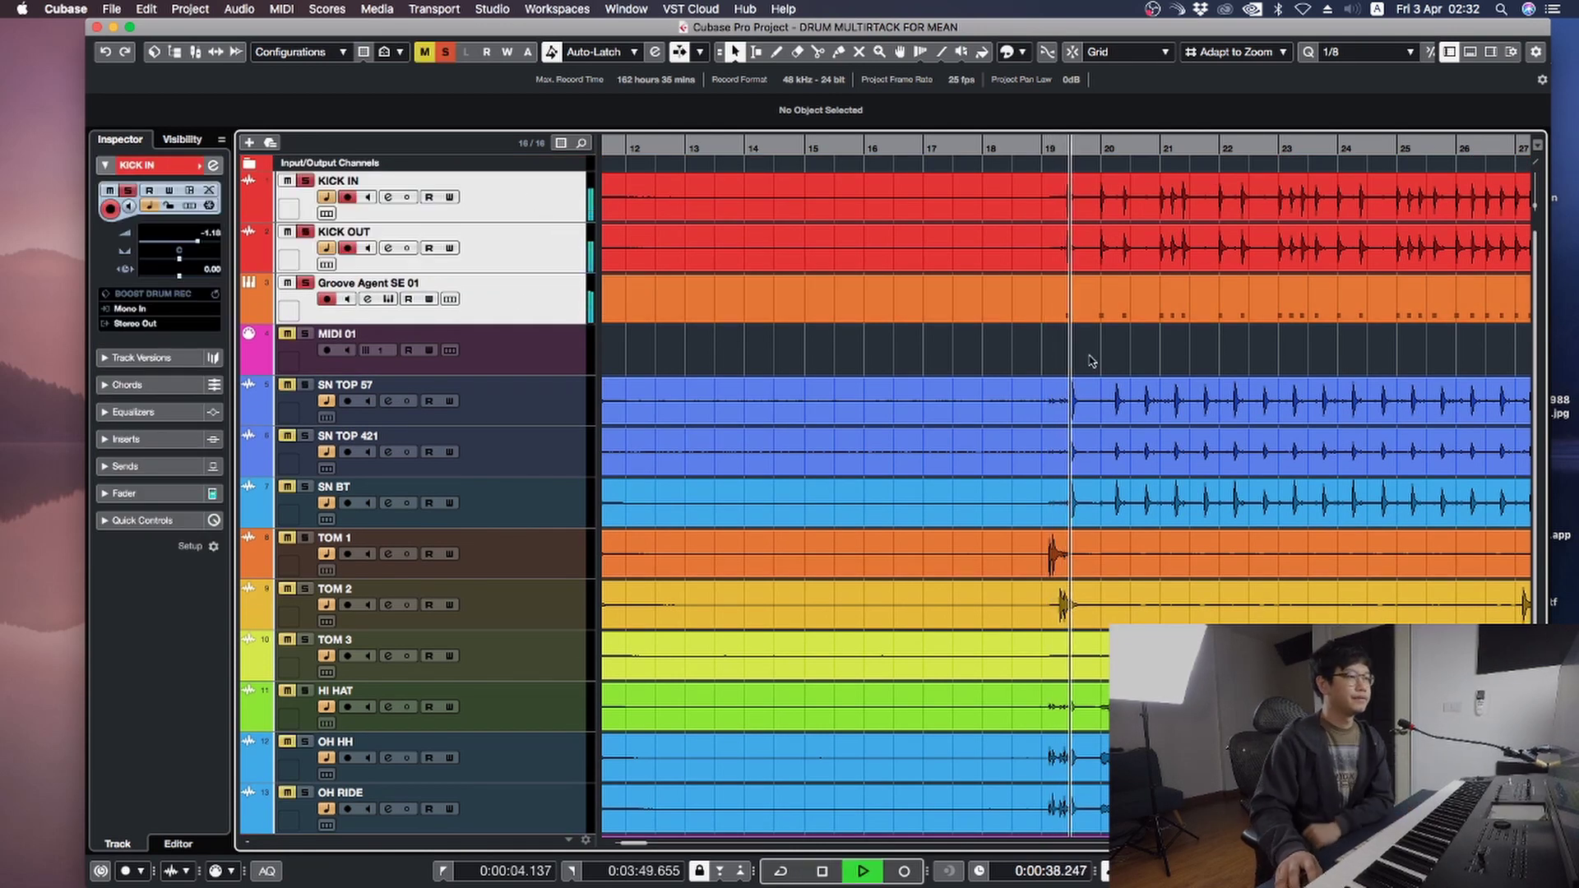
Compare the kicks during playback by toggling Groove Agent SE 01's solo, then unsolo KICK OUT and KICK IN to hear the sampled kick alone.
{"action": "key", "text": "j"}
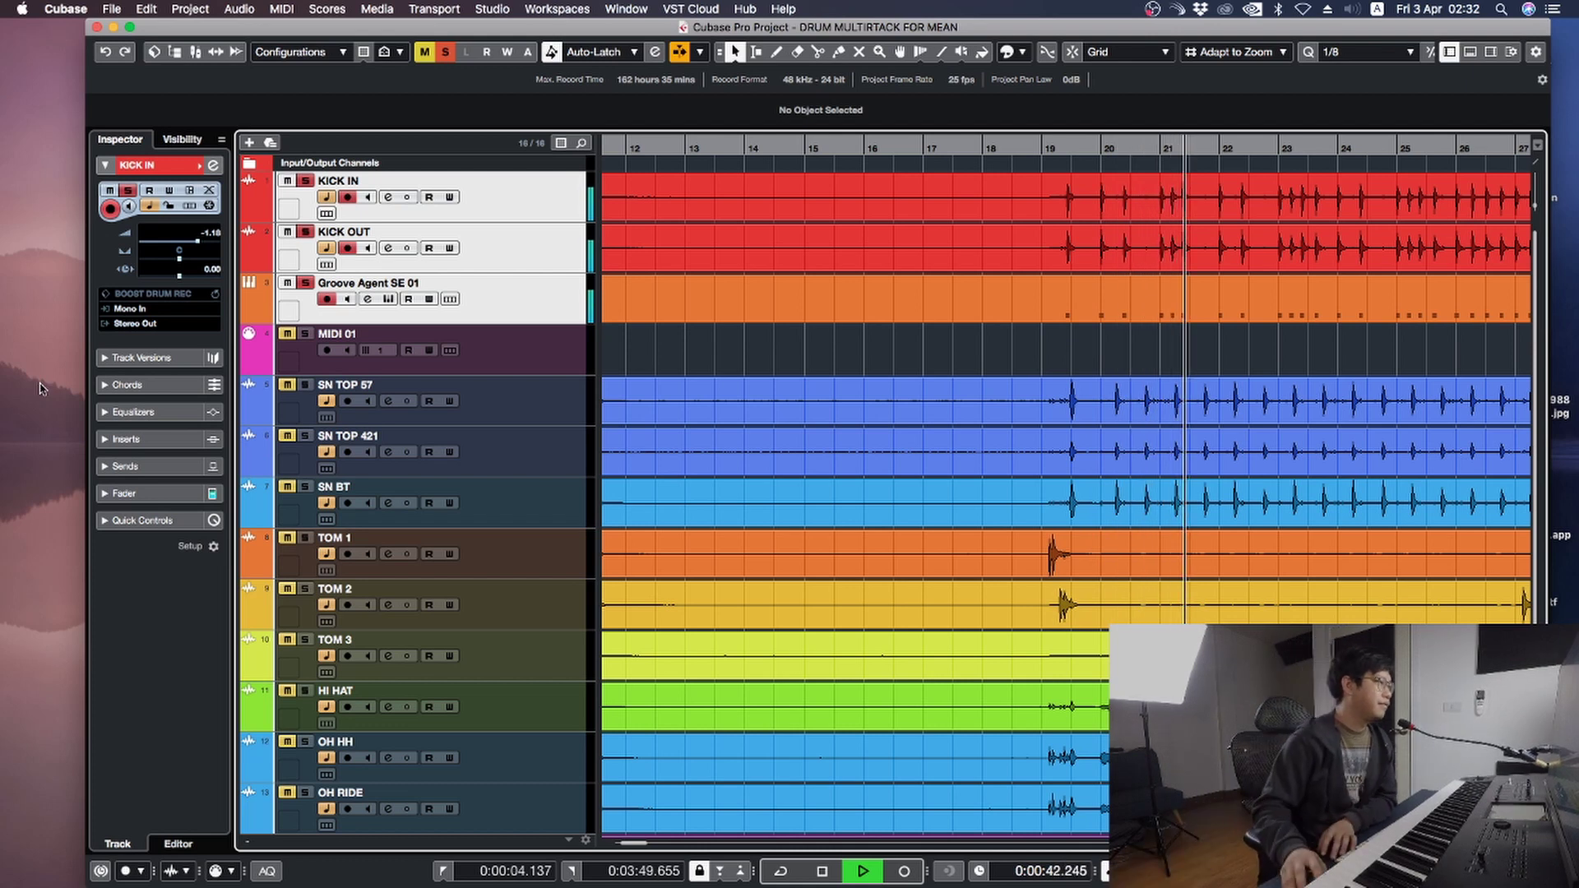
{"action": "left_click", "coordinate": [558, 296]}
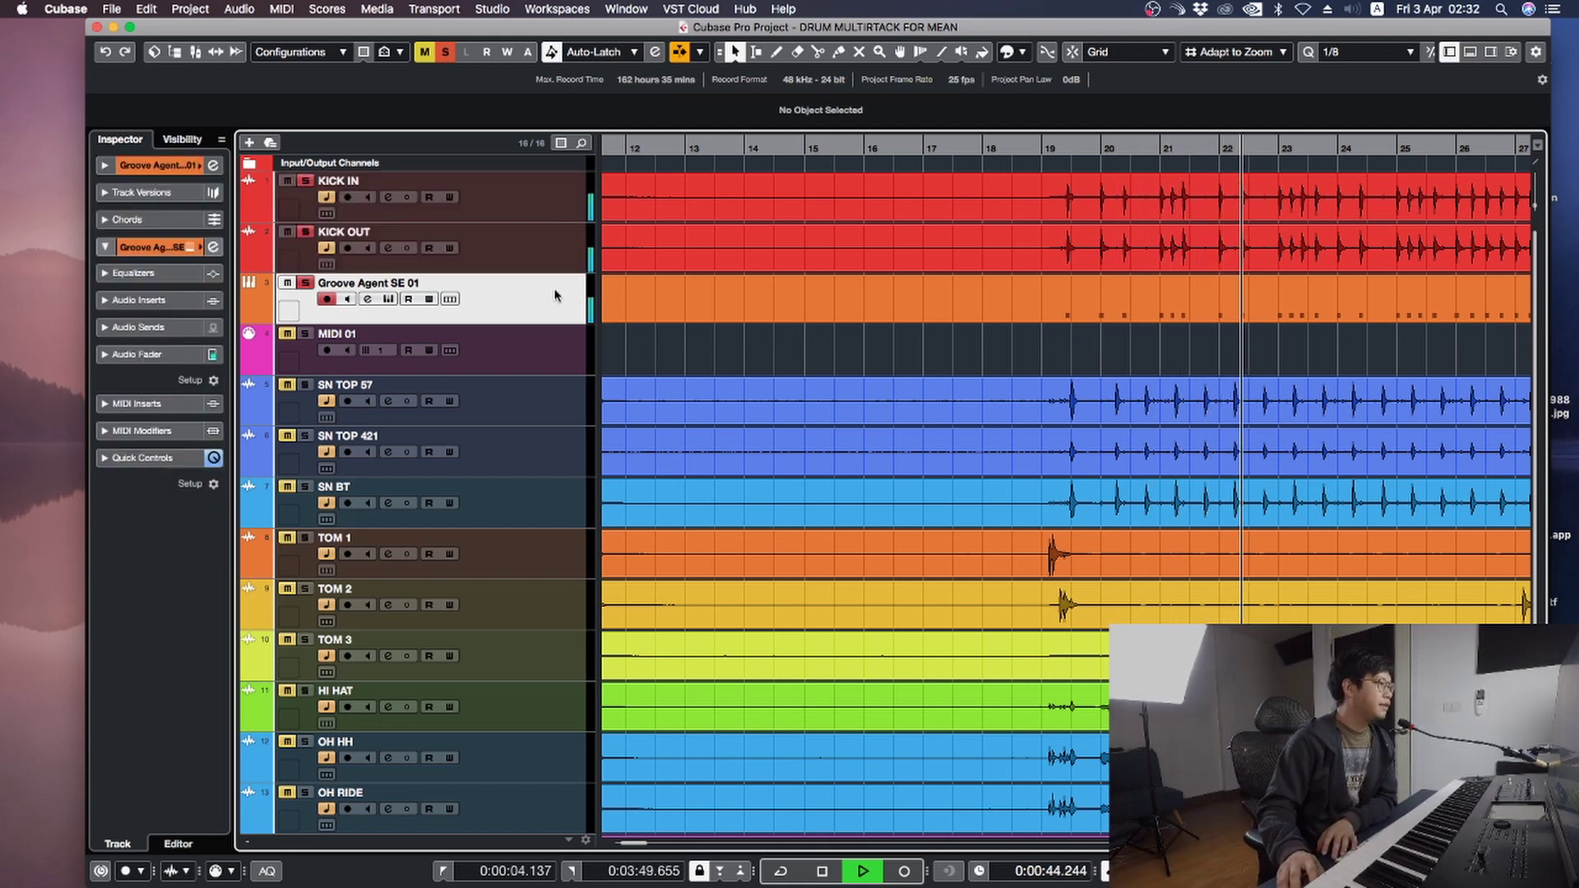
{"action": "left_click", "coordinate": [306, 284]}
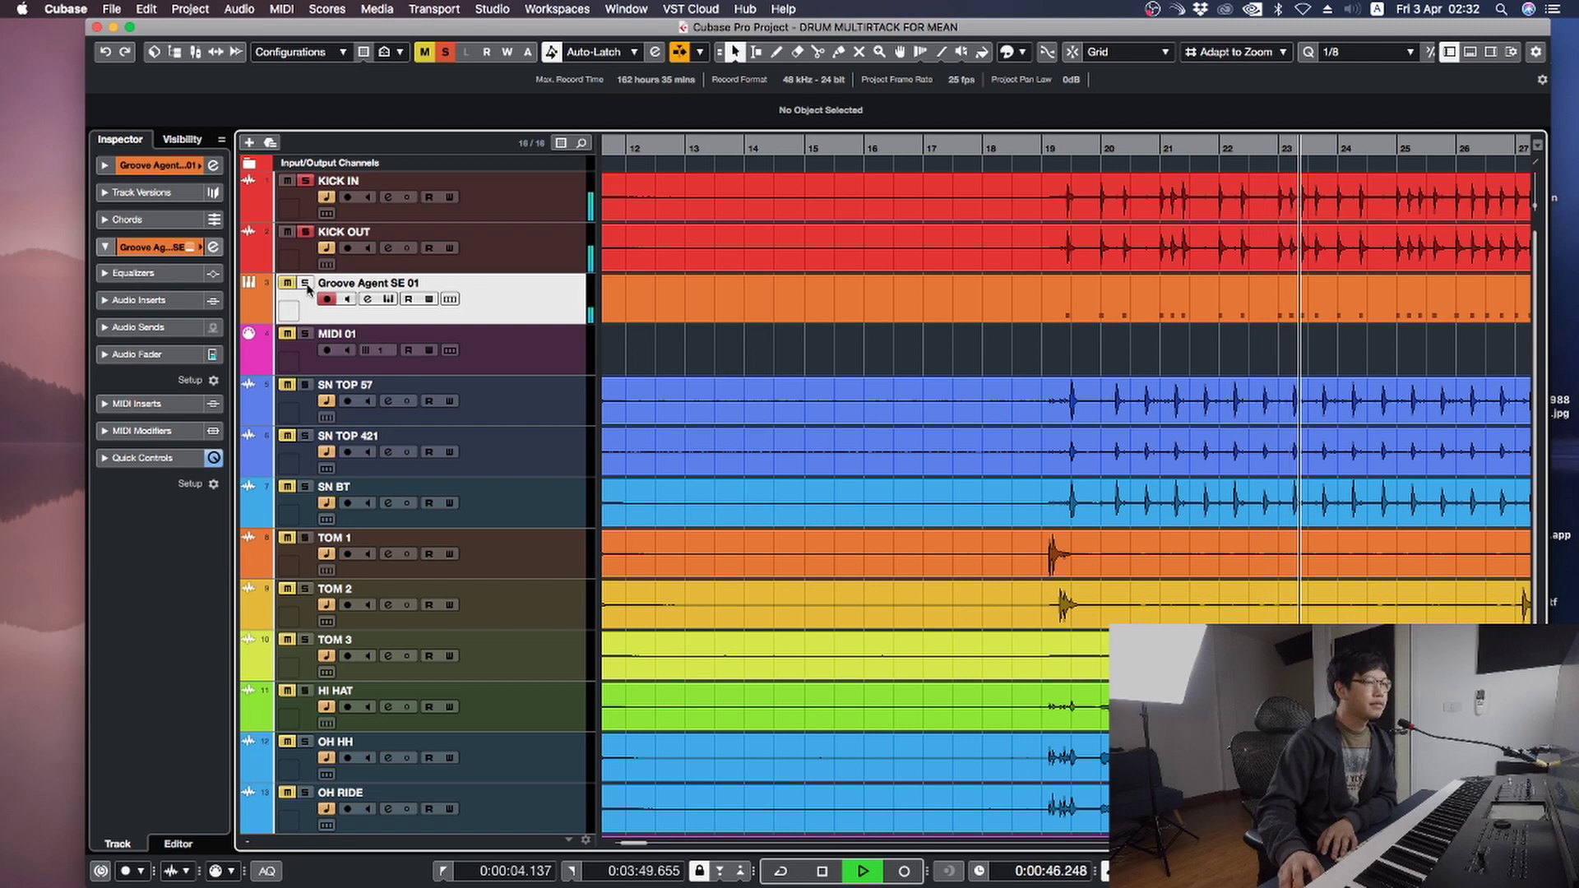
{"action": "left_click", "coordinate": [306, 284]}
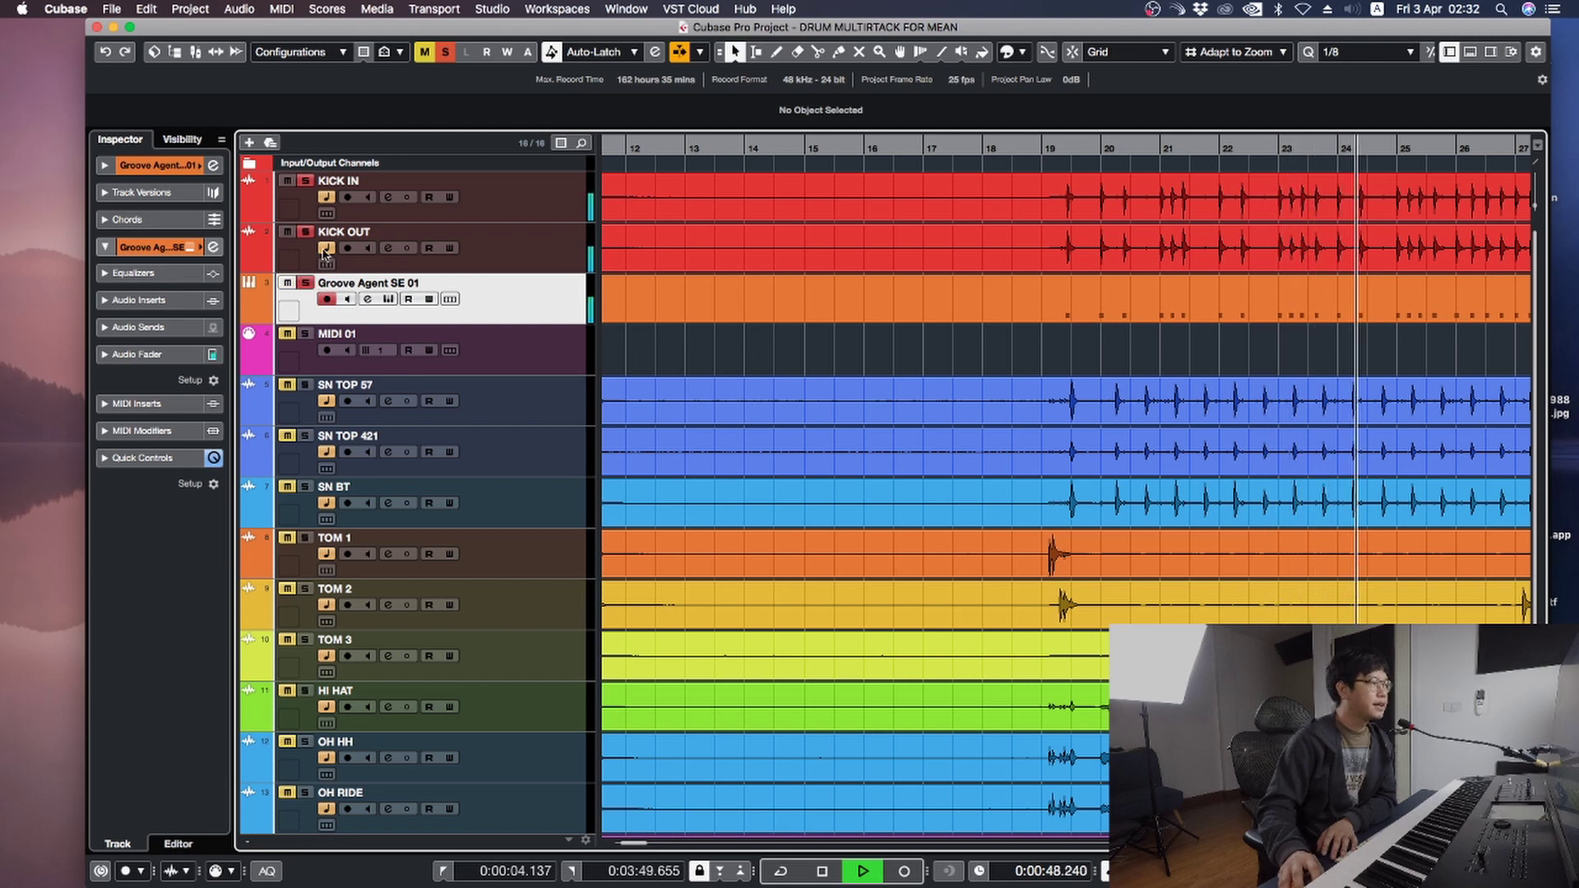
{"action": "left_click", "coordinate": [305, 232]}
{"action": "left_click", "coordinate": [305, 181]}
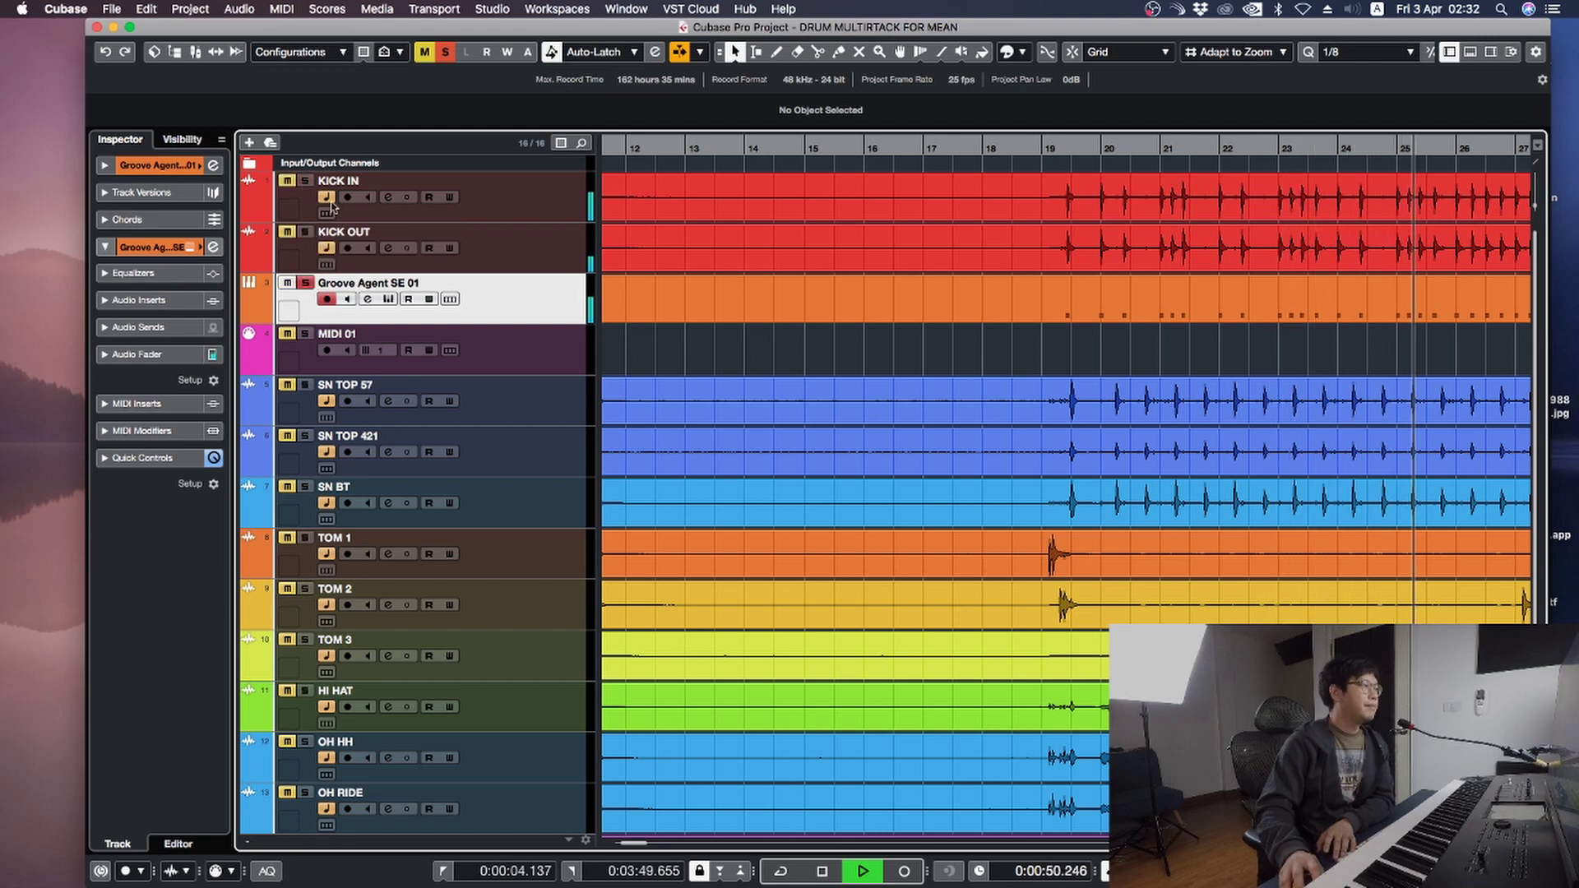
Open the Groove Agent SE 01 part in the Key Editor and raise the velocities of all its kick notes together.
{"action": "double_click", "coordinate": [689, 314]}
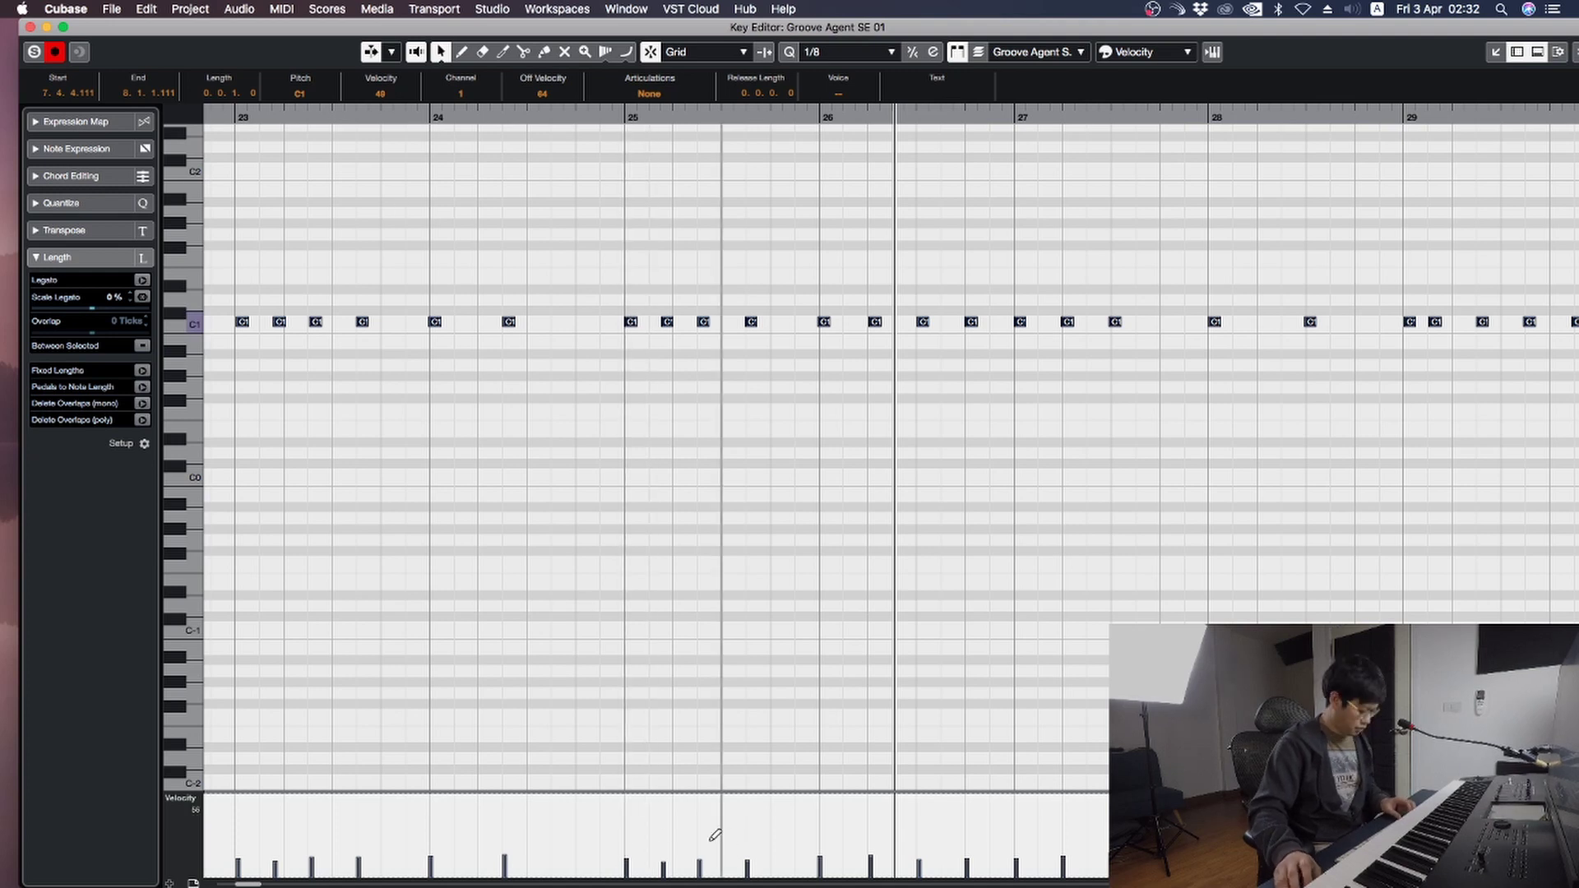
{"action": "key", "text": "shift+f"}
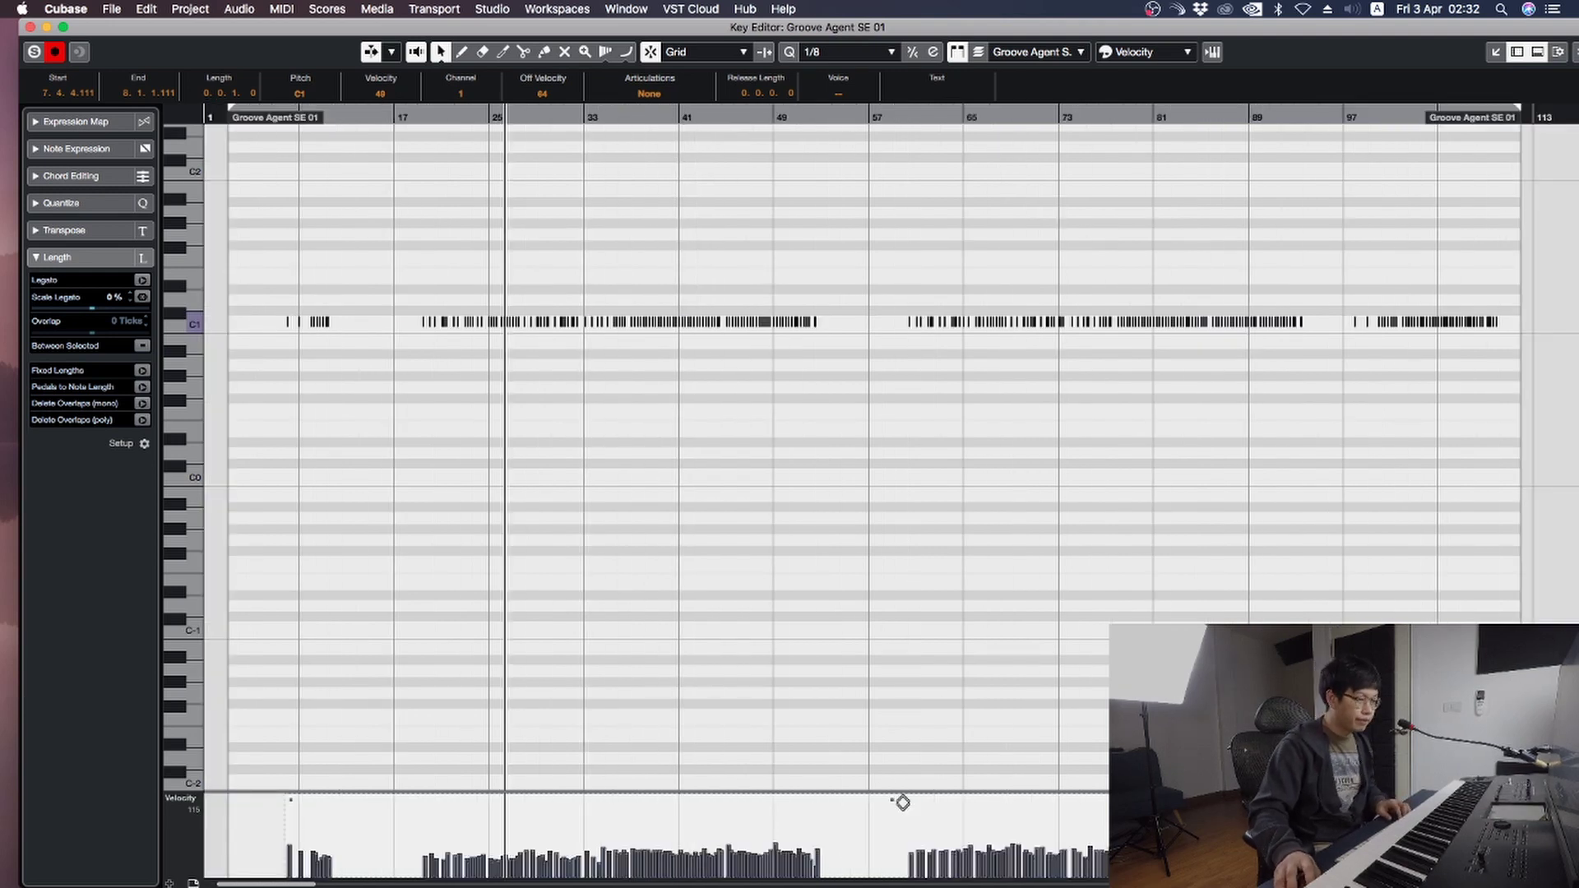
{"action": "left_click_drag", "start_coordinate": [1498, 838], "coordinate": [1498, 857]}
{"action": "left_click_drag", "start_coordinate": [890, 799], "coordinate": [885, 737]}
{"action": "left_click", "coordinate": [585, 255]}
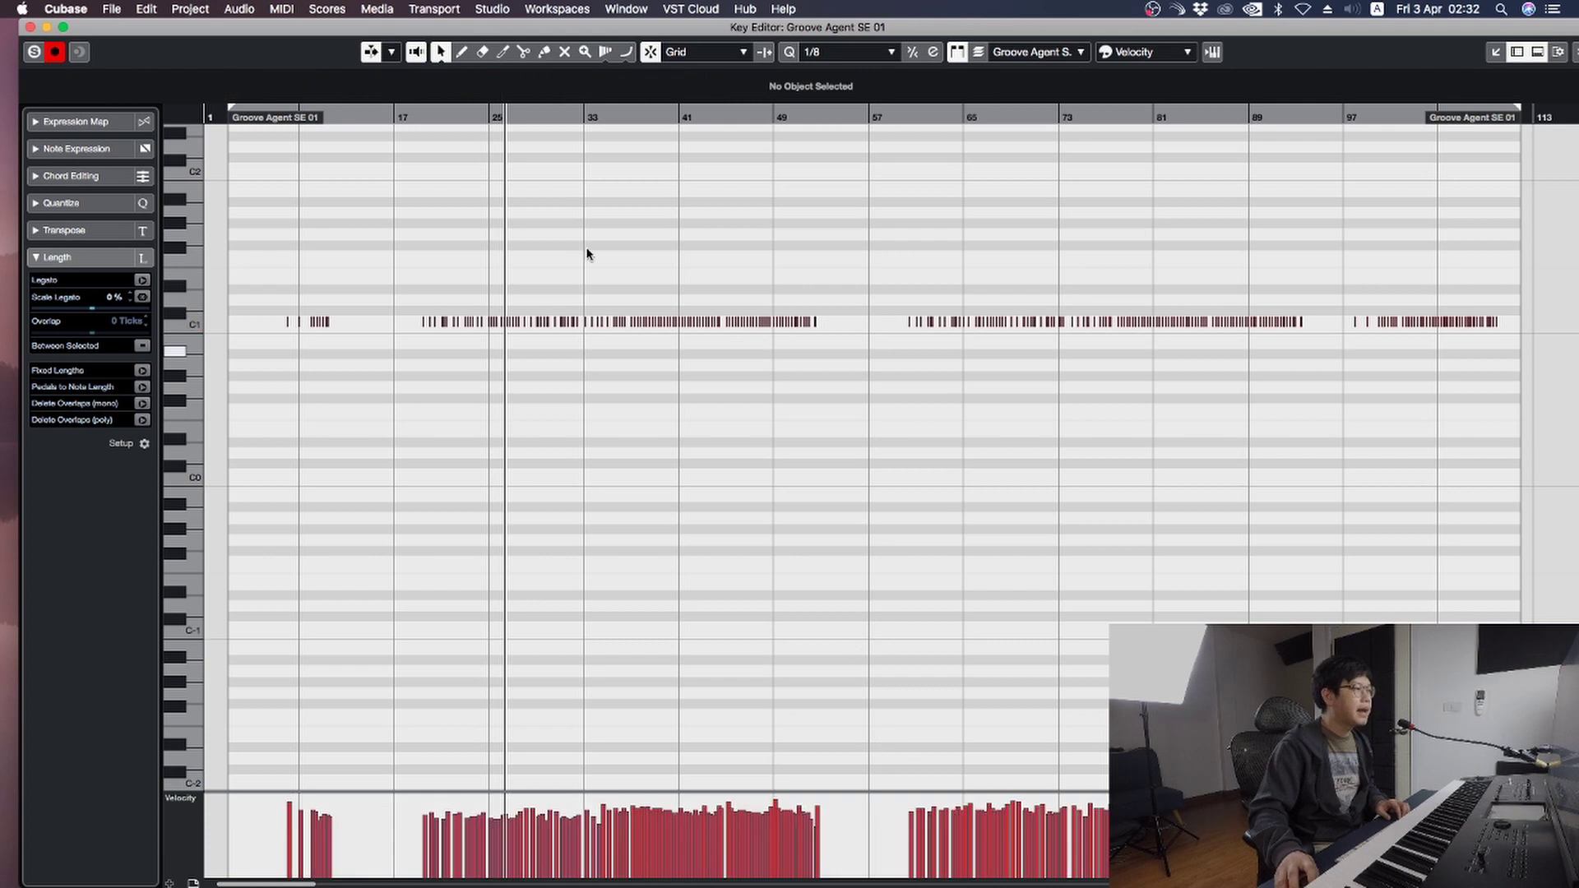
Audition the louder Groove Agent kick from about bar 19 in the project view, then stop playback and clear its solo.
{"action": "left_click", "coordinate": [417, 117]}
{"action": "key", "text": "Return"}
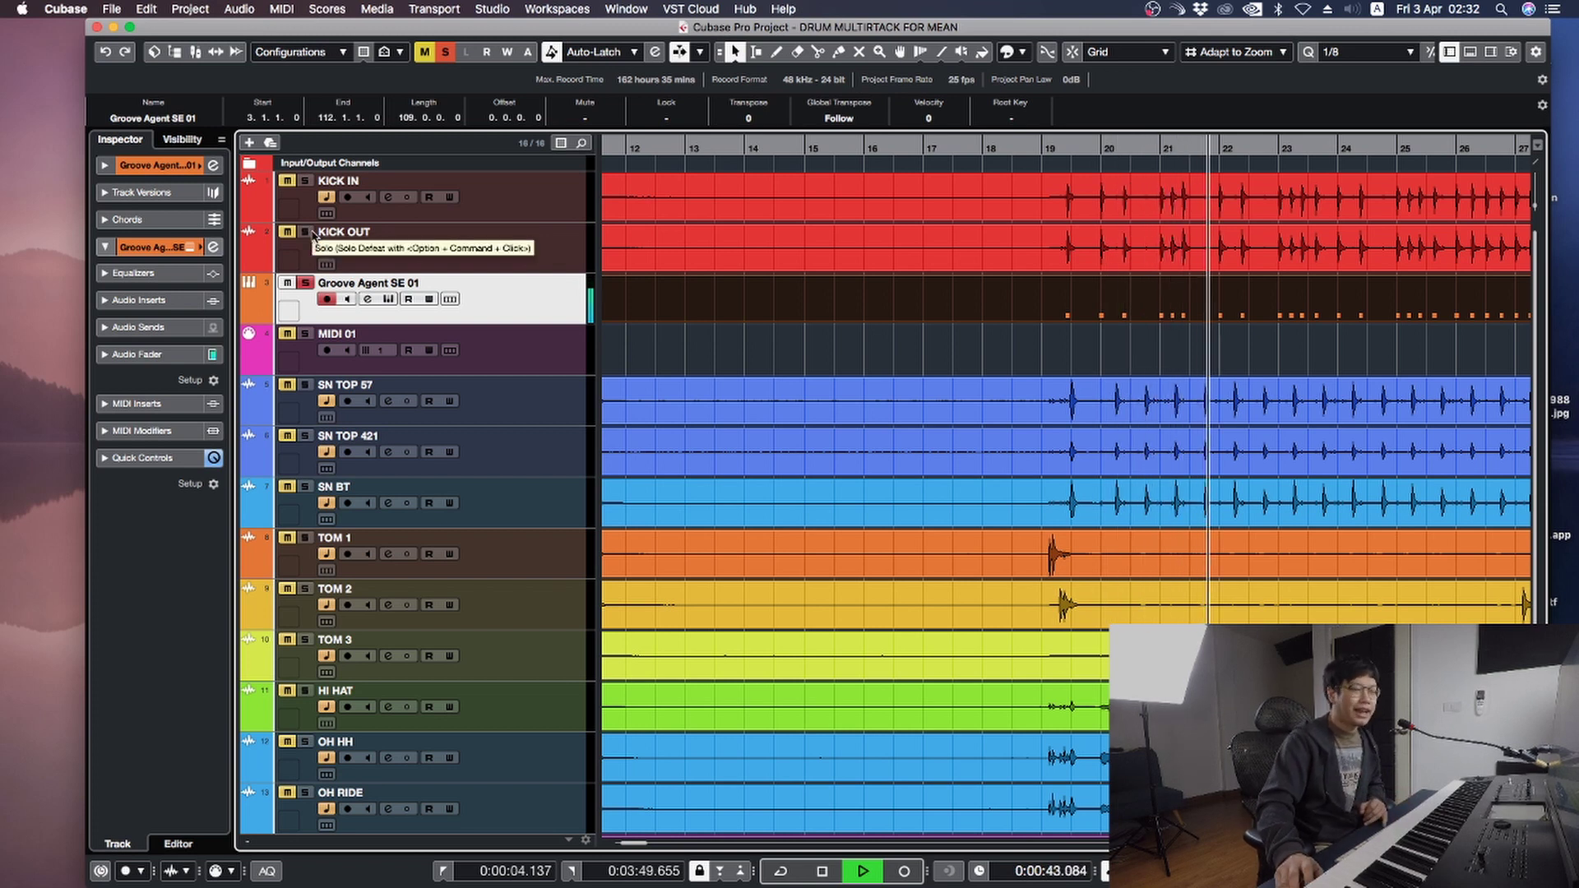
{"action": "key", "text": "space"}
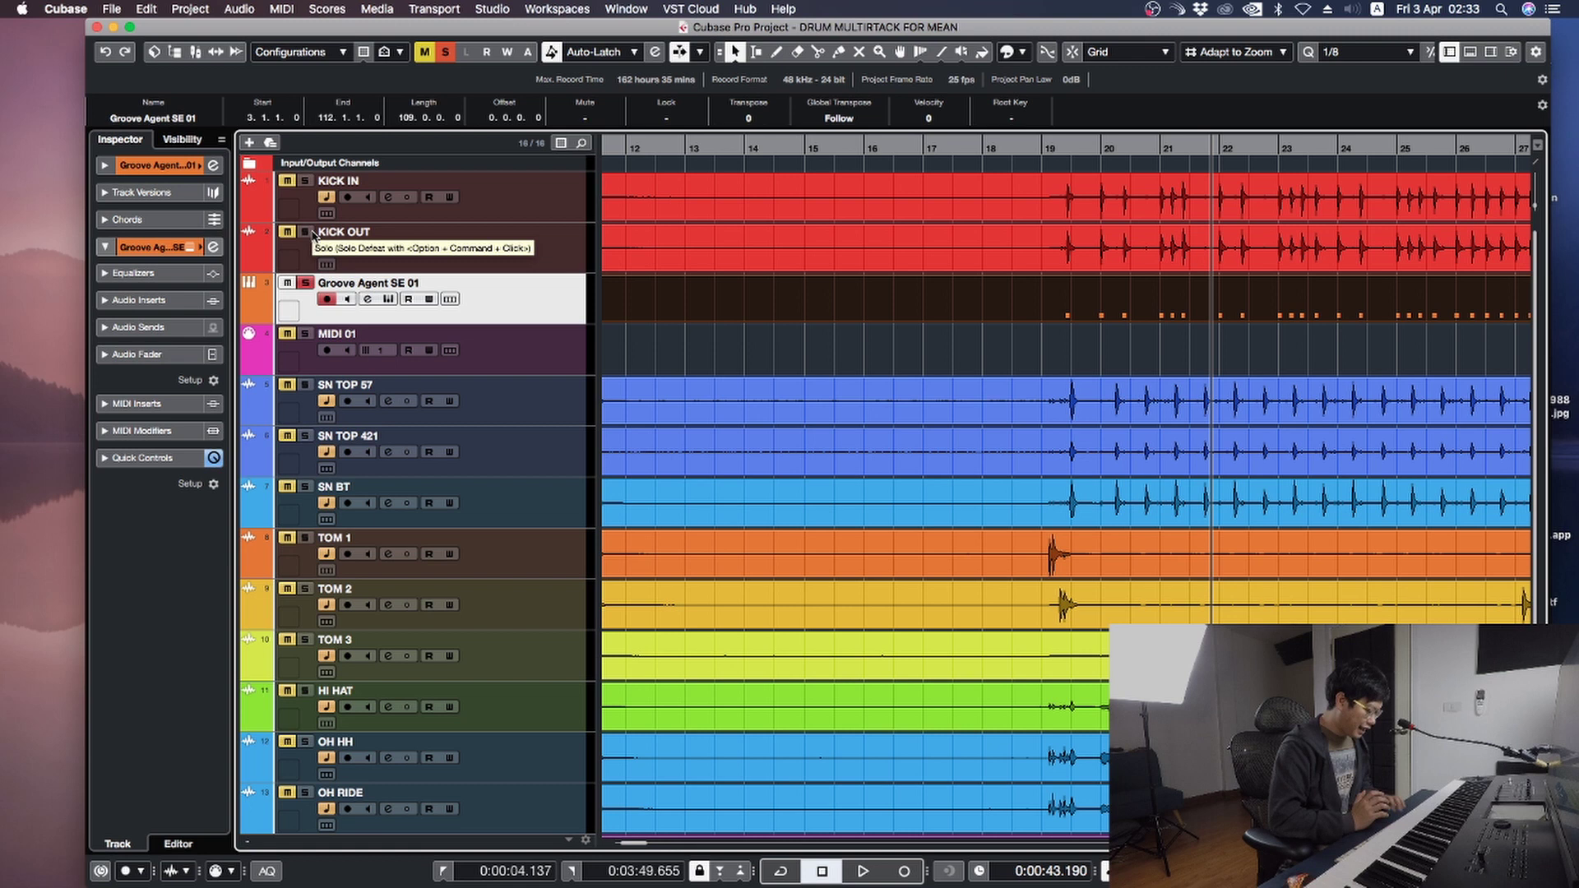
{"action": "key", "text": "s"}
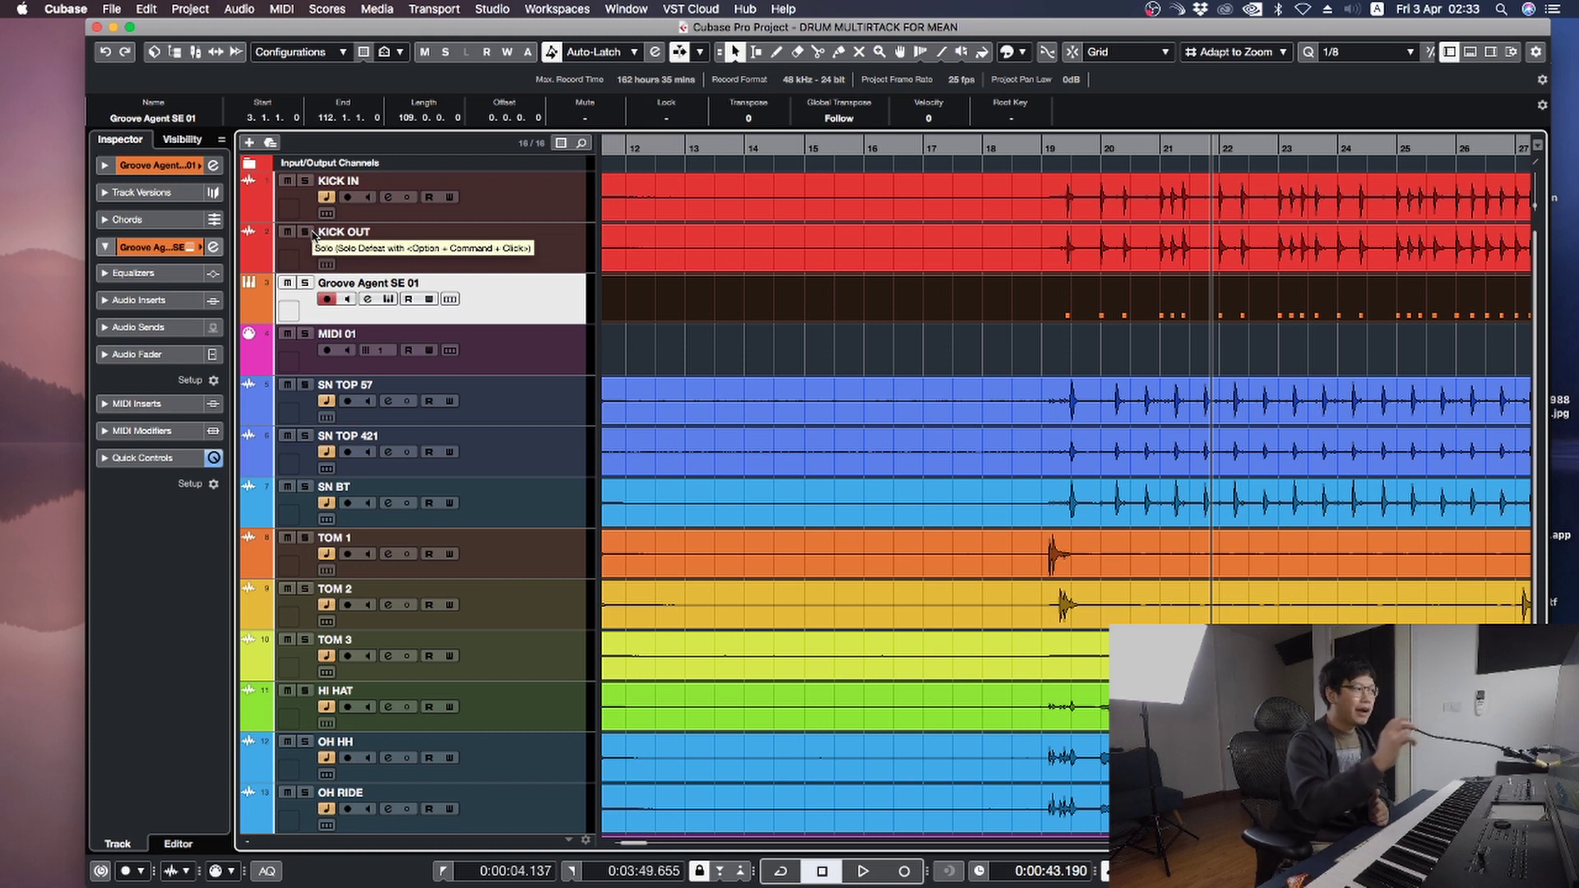
Deselect the Groove Agent SE 01 part and return the playhead to about bar 19.
{"action": "left_click", "coordinate": [664, 333]}
{"action": "left_click_drag", "start_coordinate": [670, 350], "coordinate": [794, 307]}
{"action": "left_click", "coordinate": [912, 340]}
{"action": "left_click", "coordinate": [1041, 162]}
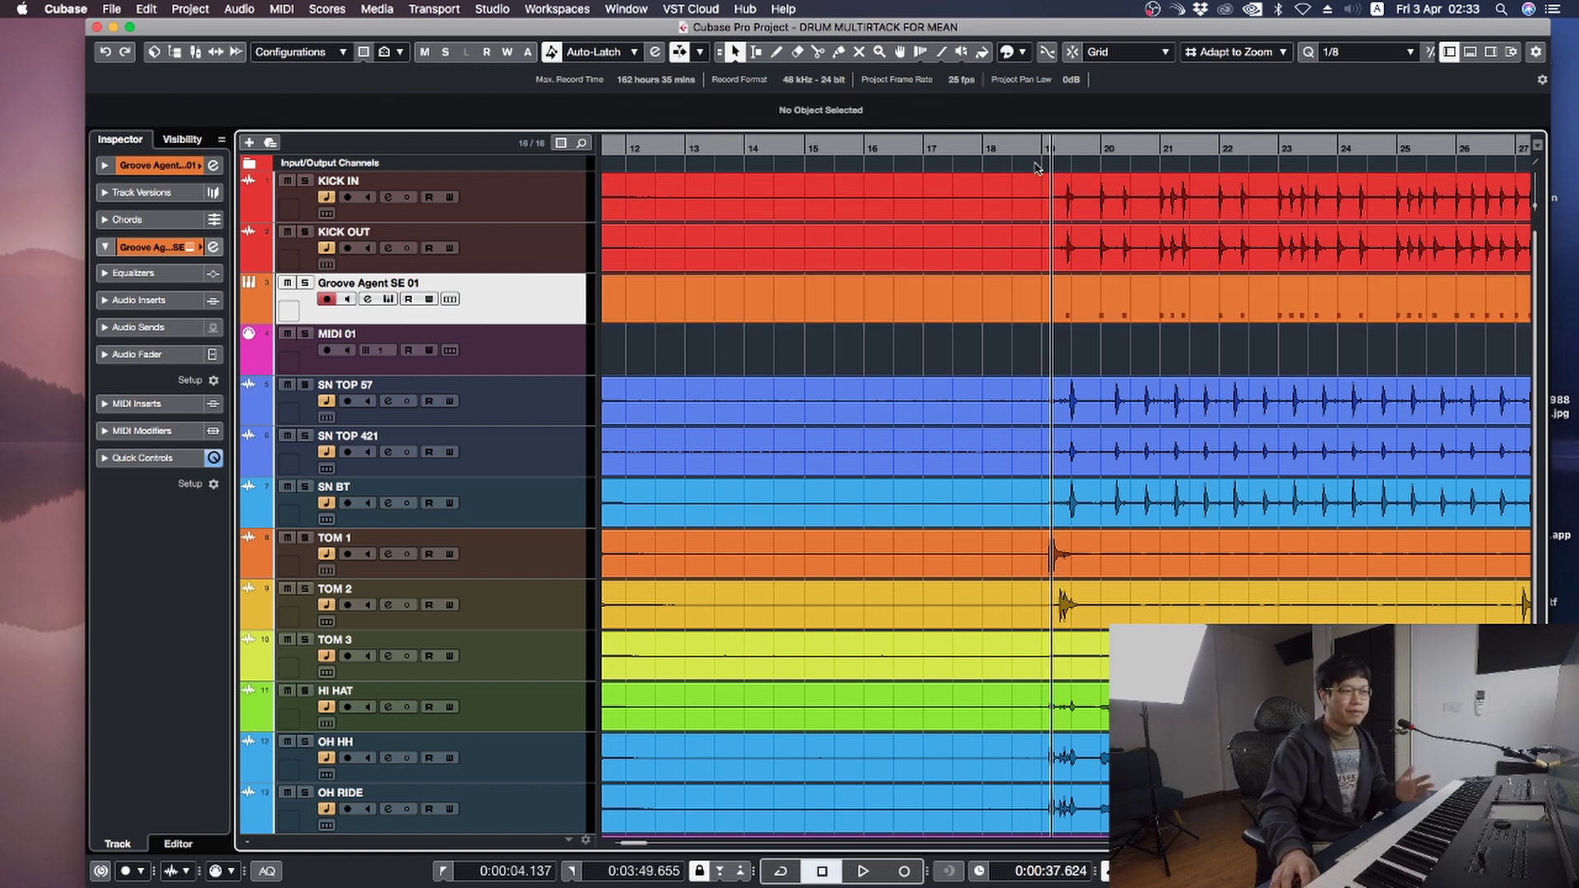